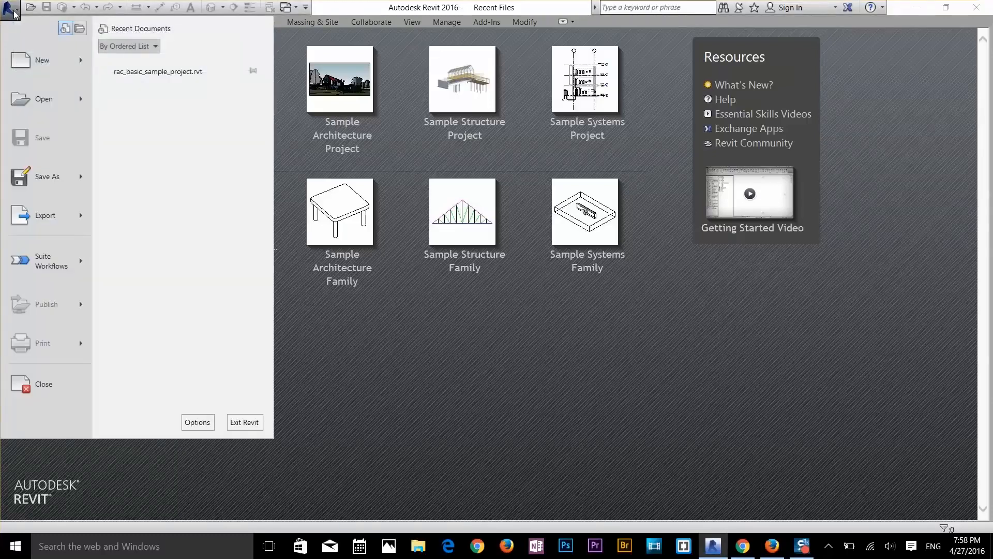
pyautogui.moveTo(22, 67)
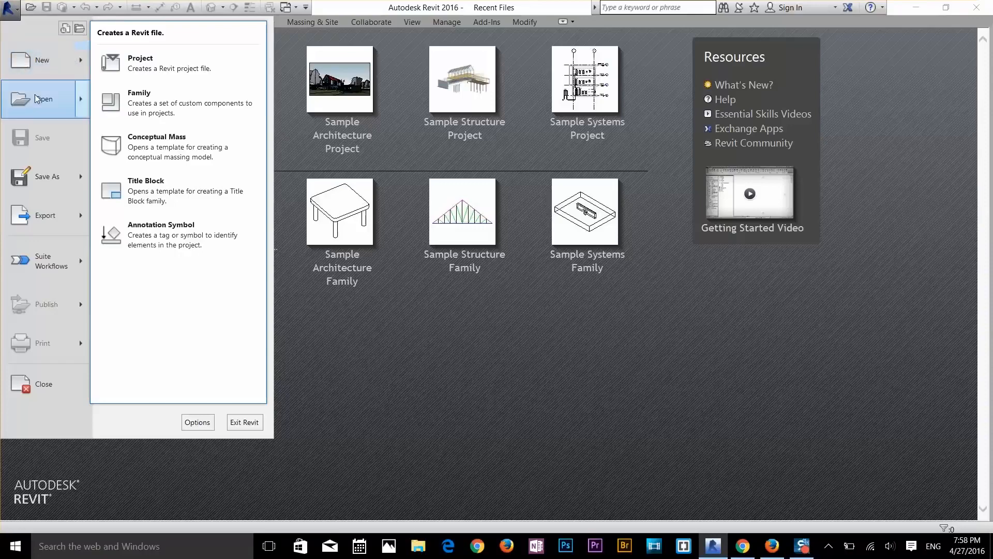
pyautogui.moveTo(40, 193)
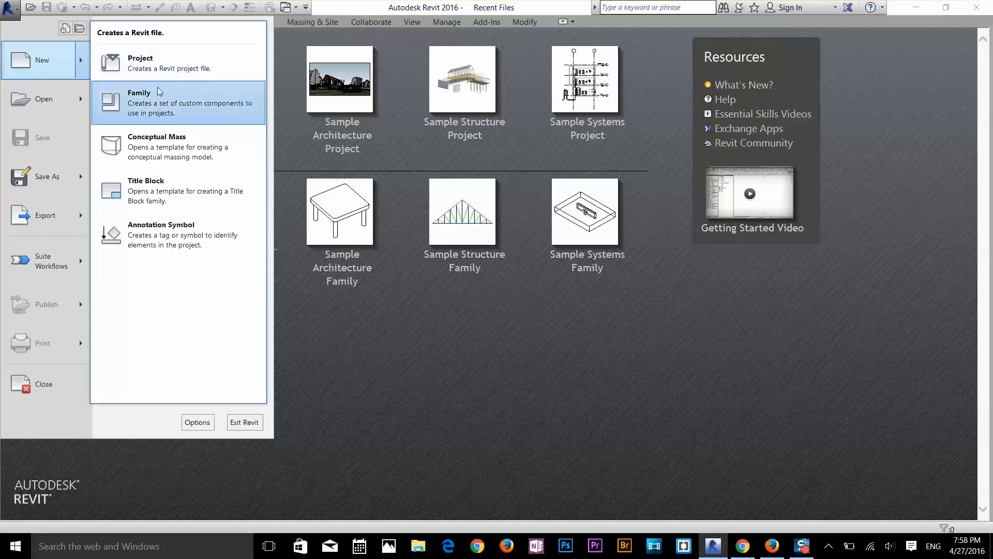
pyautogui.click(688, 101)
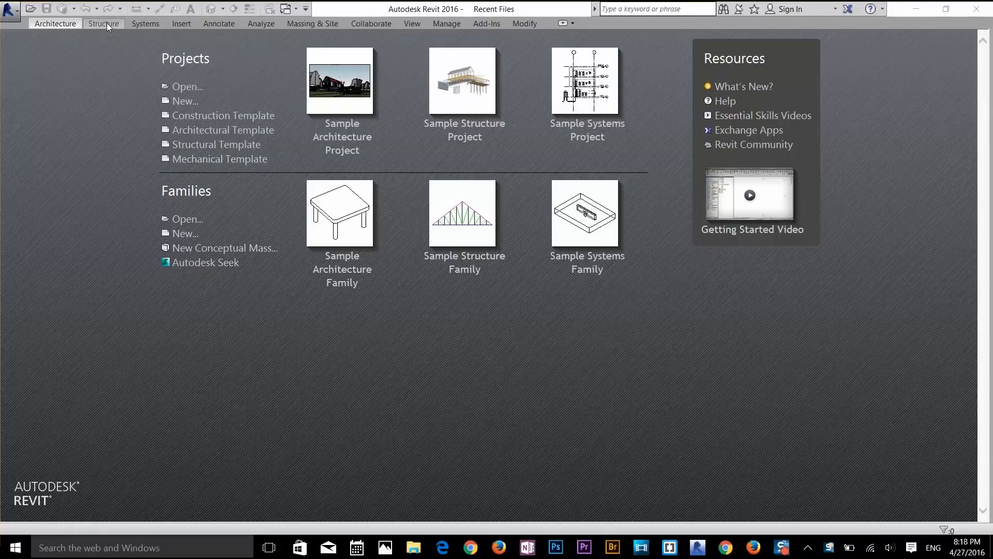
# Step: Create a new project from the Architectural Template
pyautogui.click(61, 23)
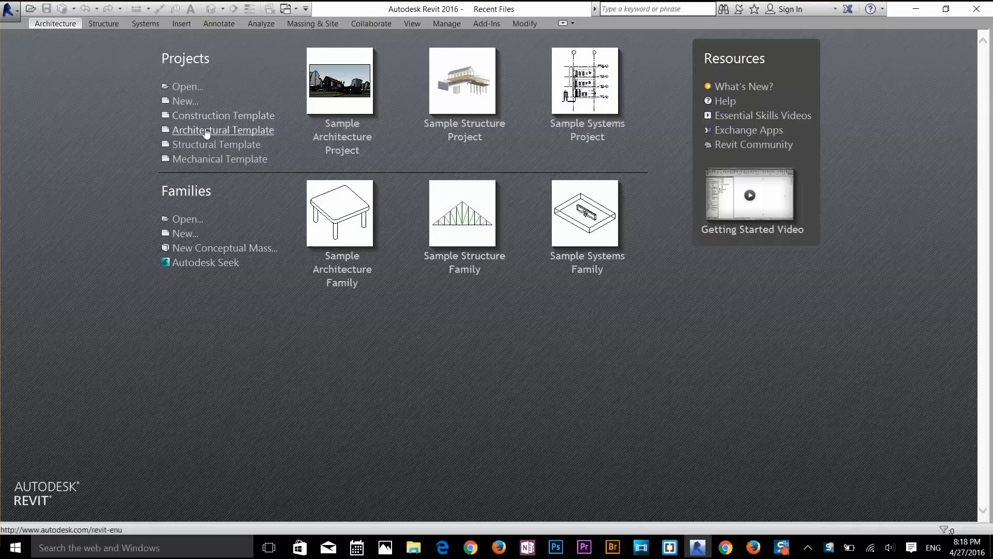
pyautogui.click(237, 133)
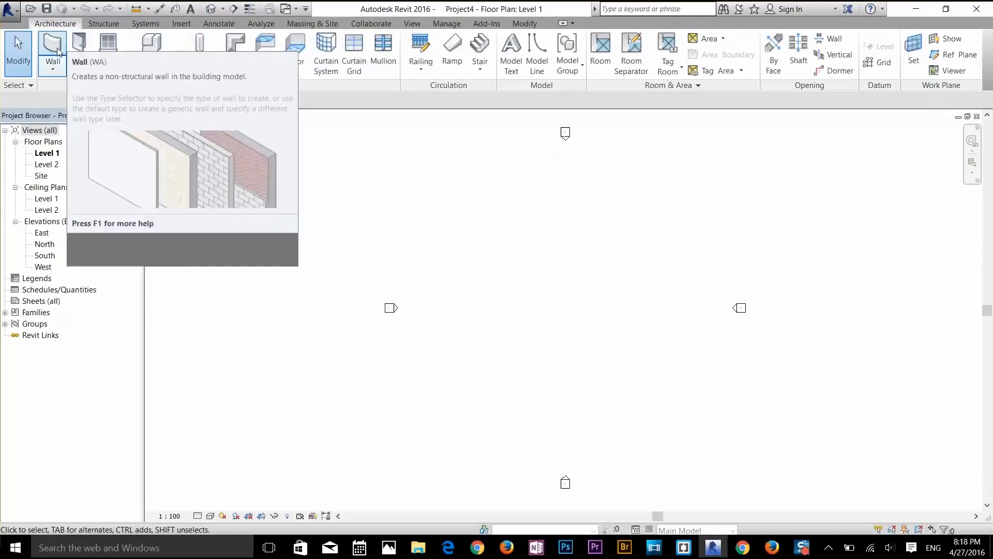
# Step: Examine the Structure, Architecture and Modify tools, including the Wall and Component variants, the wall drawing options and the Room & Area tools
pyautogui.click(103, 23)
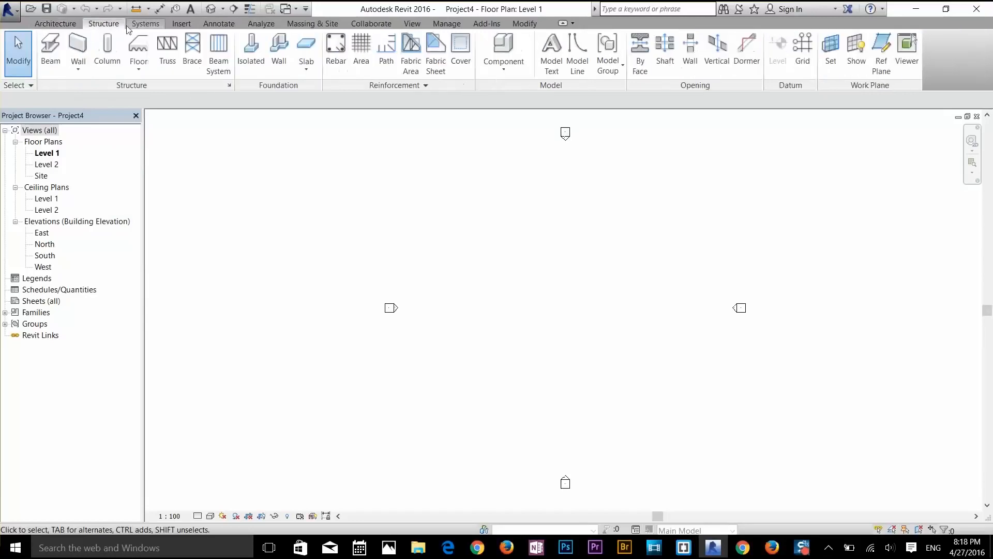
pyautogui.click(71, 25)
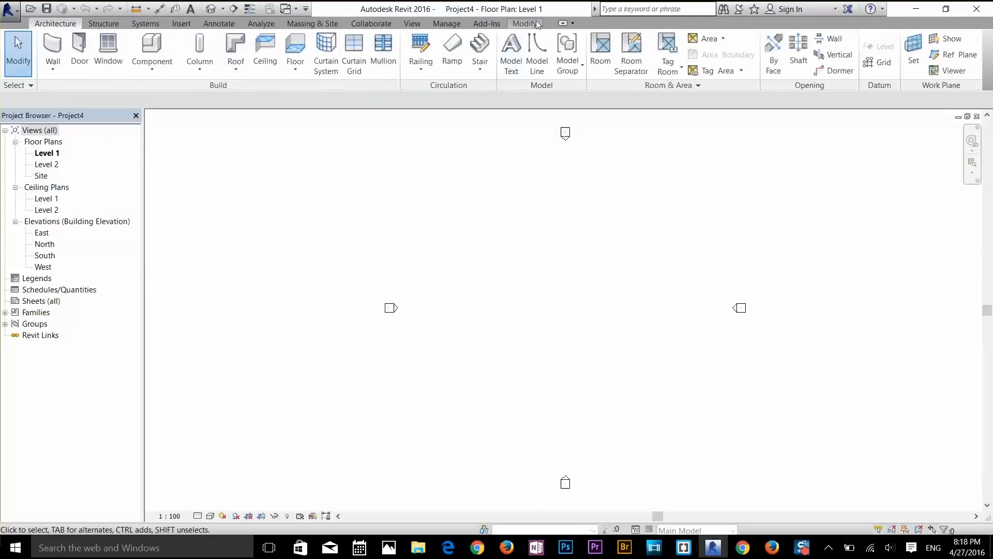
pyautogui.click(534, 23)
pyautogui.click(55, 23)
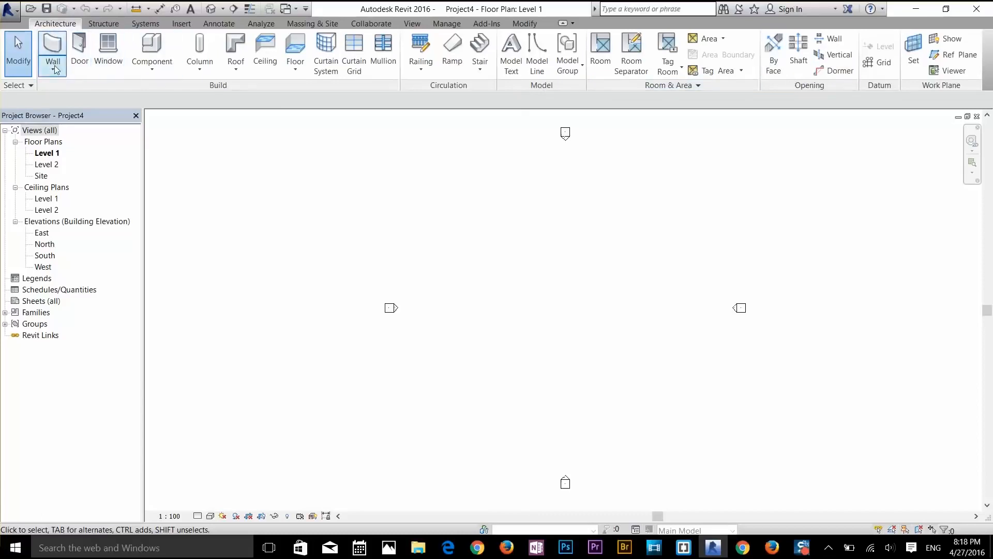
pyautogui.click(54, 49)
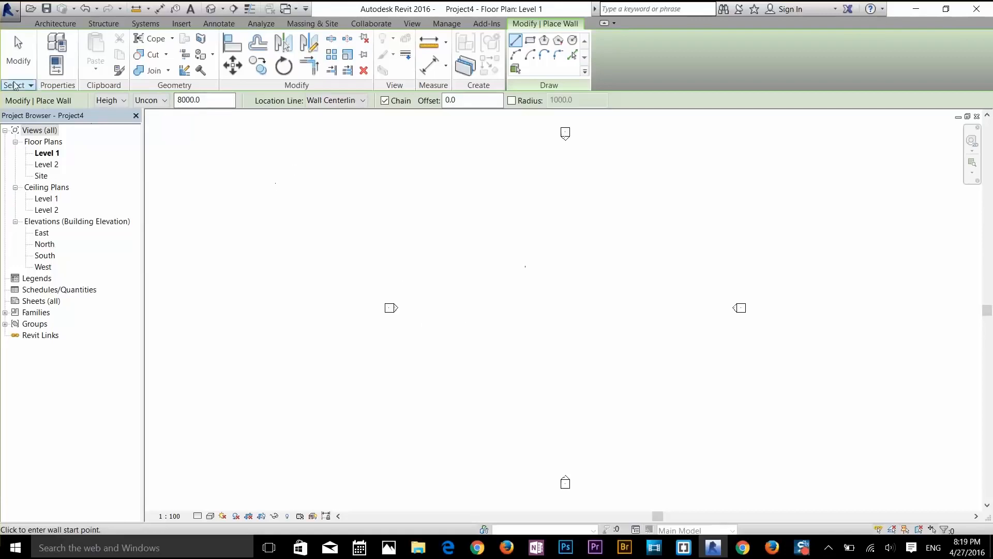
pyautogui.click(18, 48)
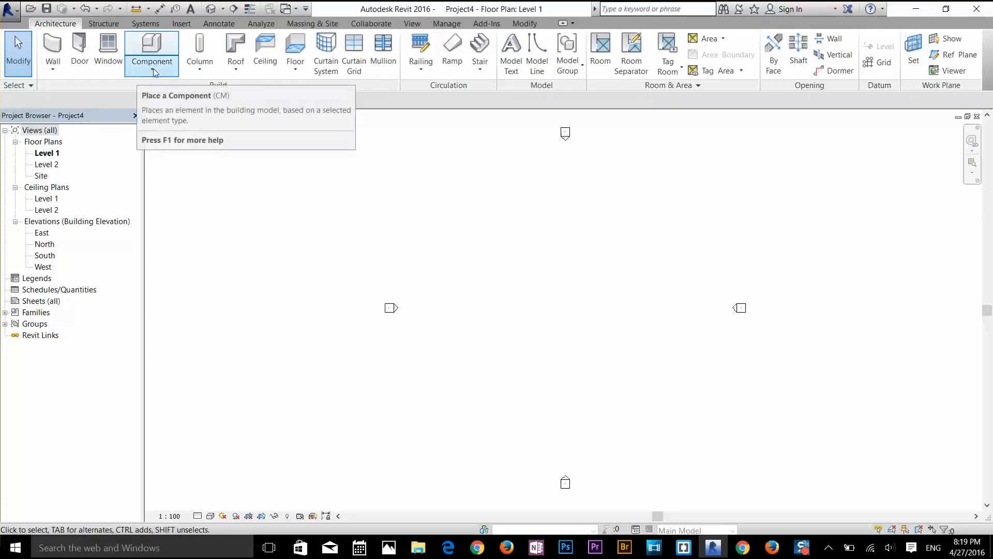
pyautogui.click(133, 71)
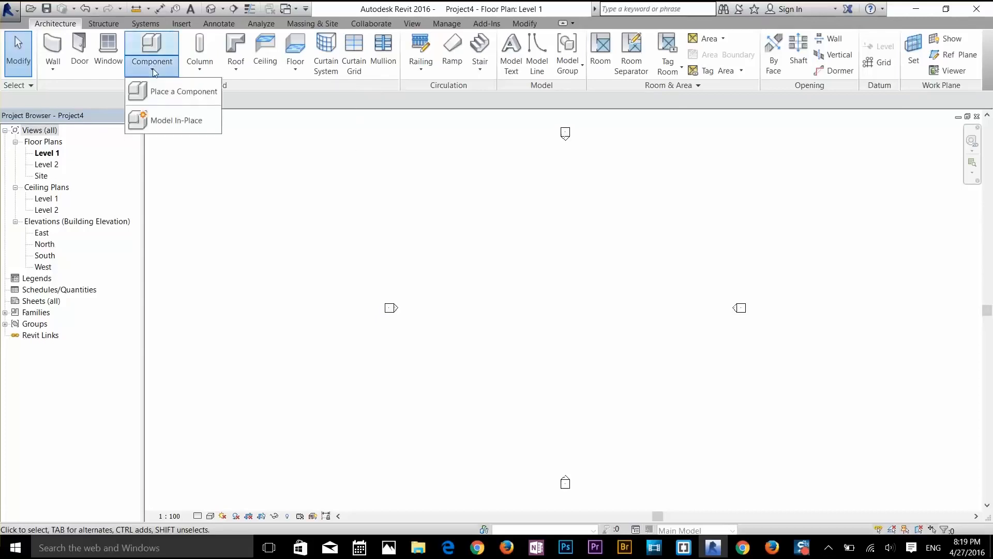
pyautogui.click(52, 72)
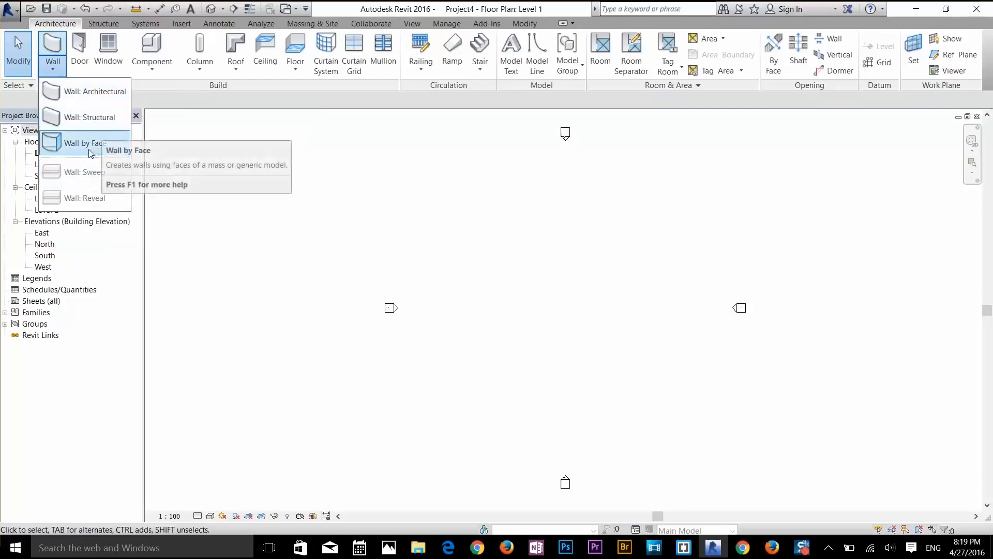
pyautogui.click(224, 94)
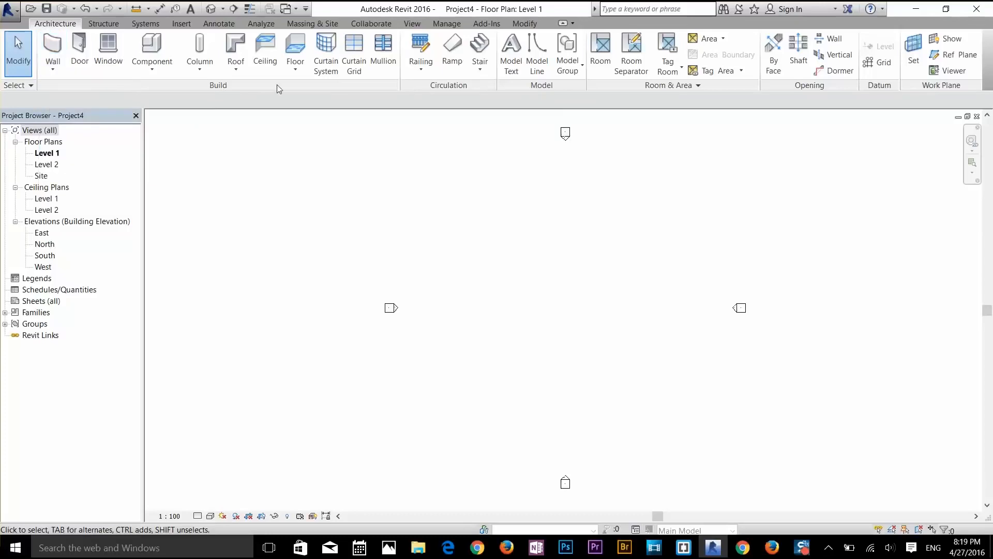
pyautogui.click(700, 86)
pyautogui.click(698, 86)
# Step: Review the type properties of the annotation text and close them without changes
pyautogui.click(227, 26)
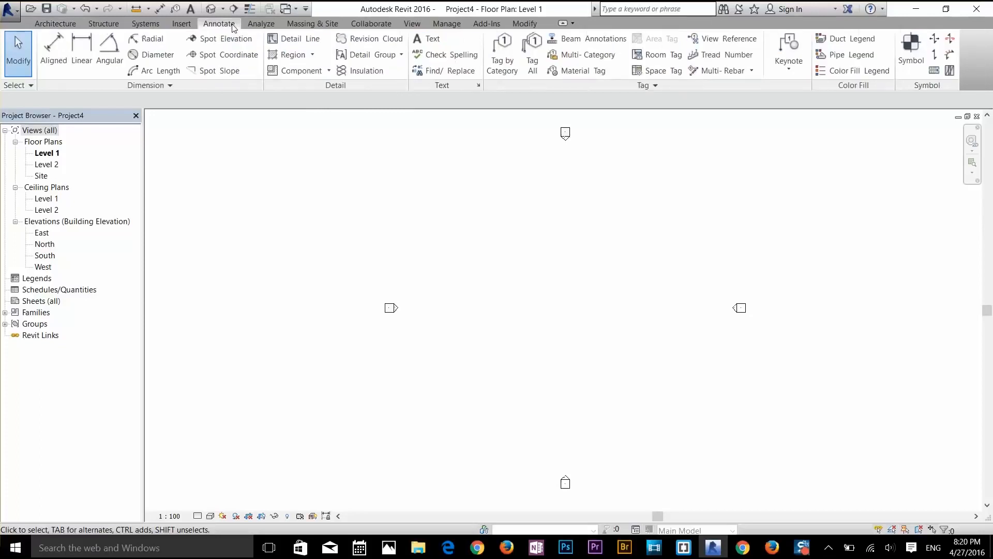
pyautogui.click(479, 87)
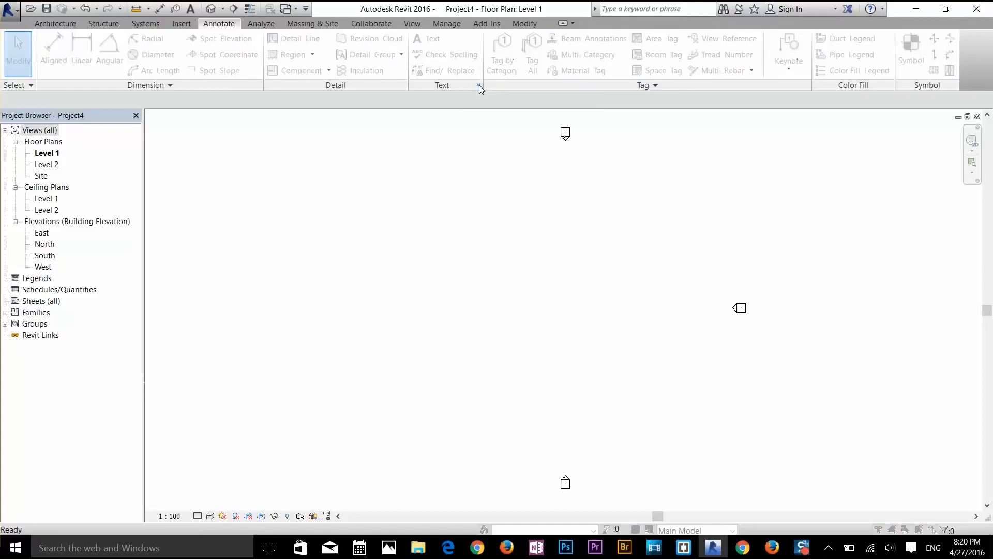
pyautogui.moveTo(486, 90); pyautogui.dragTo(502, 91)
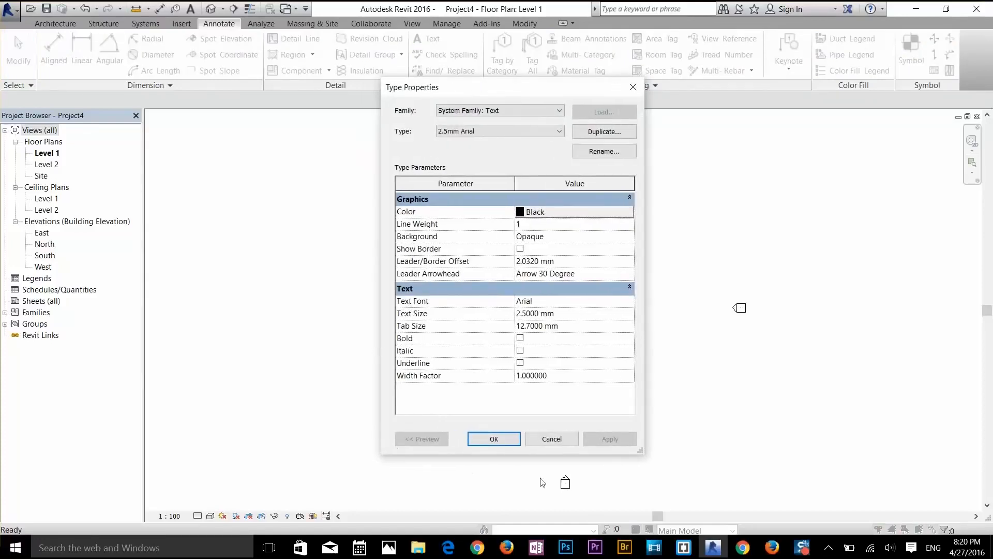
pyautogui.press('Escape')
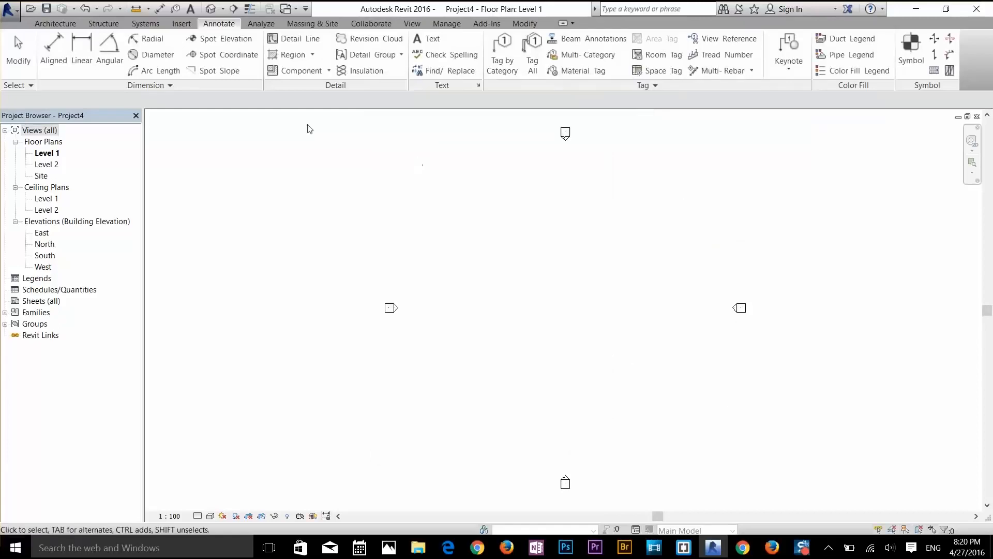
# Step: Add the Window tool to the Quick Access Toolbar and remove it again
pyautogui.click(56, 24)
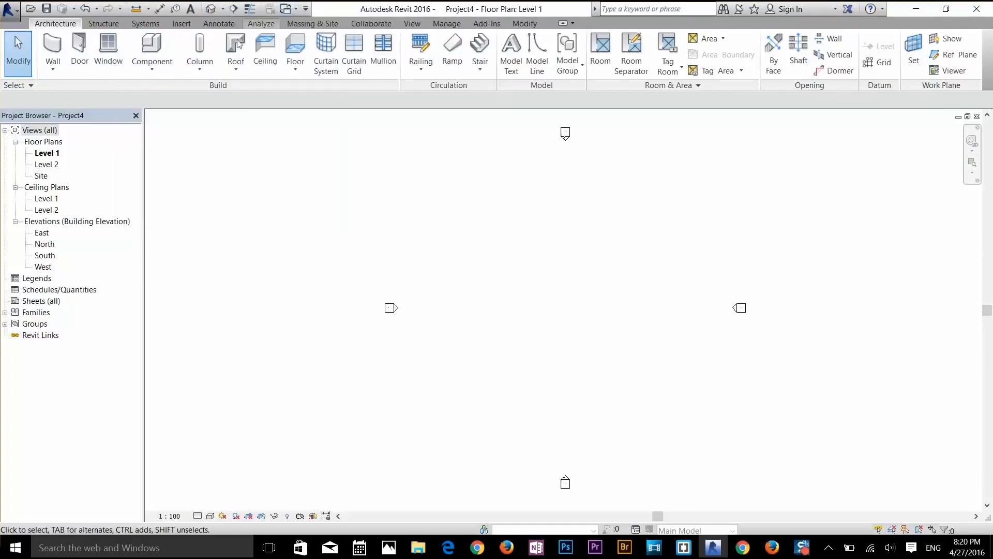
pyautogui.rightClick(116, 55)
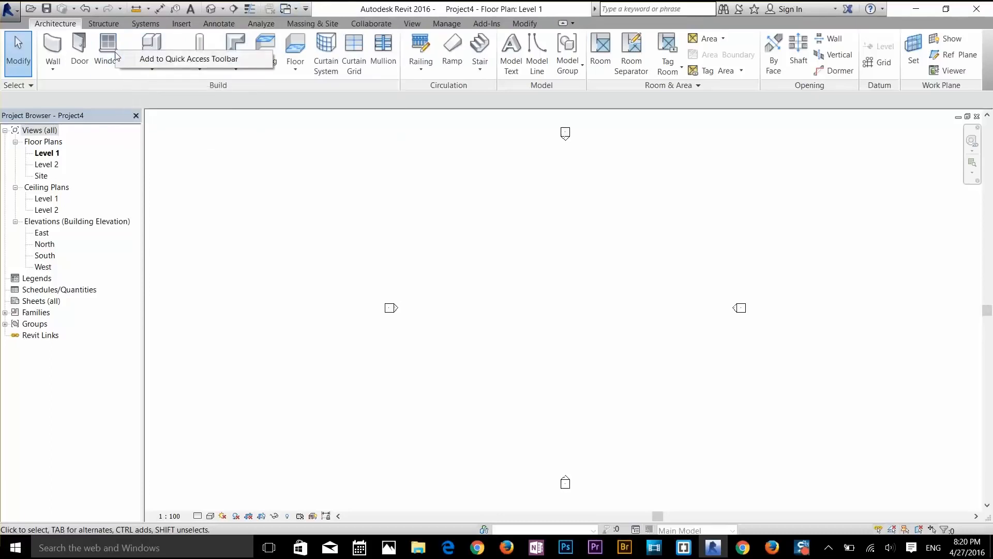
pyautogui.click(138, 59)
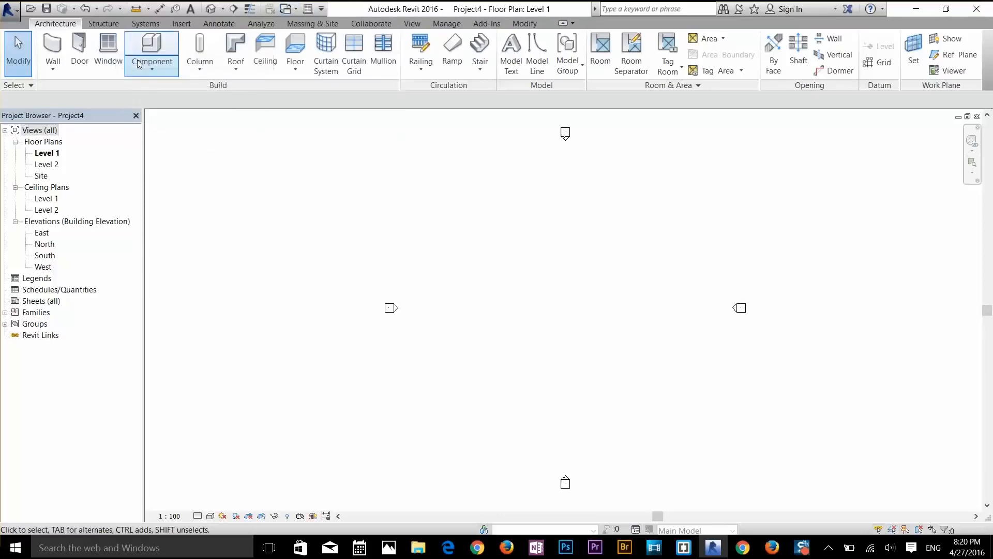
pyautogui.rightClick(311, 13)
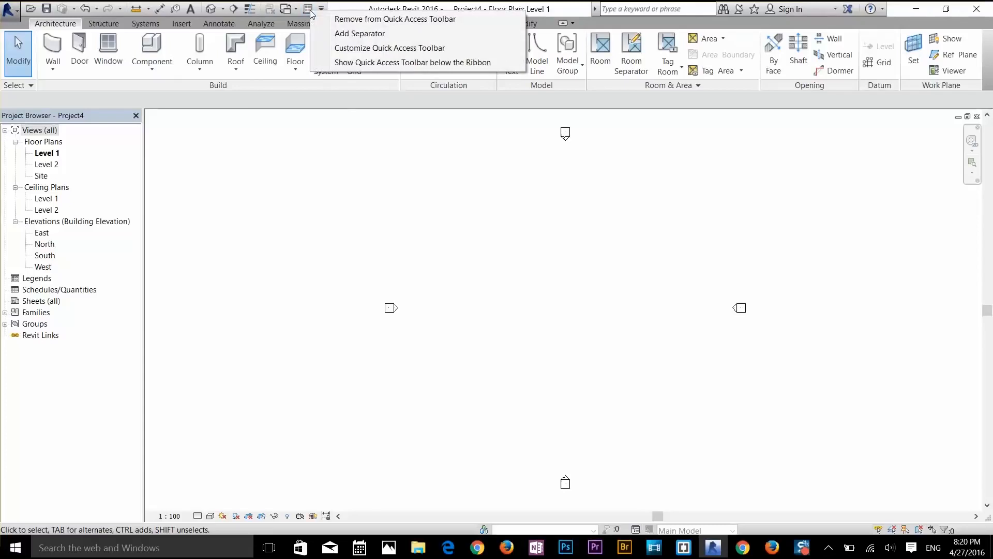
pyautogui.click(335, 21)
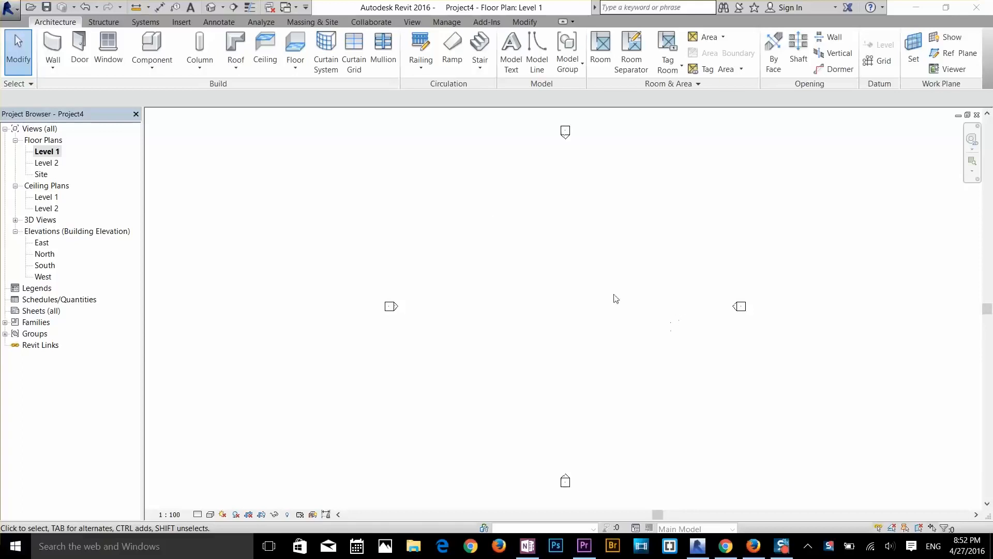
# Step: Draw a closed five-sided loop of chained Generic - 200mm walls between the elevation markers on the Level 1 floor plan
pyautogui.click(523, 20)
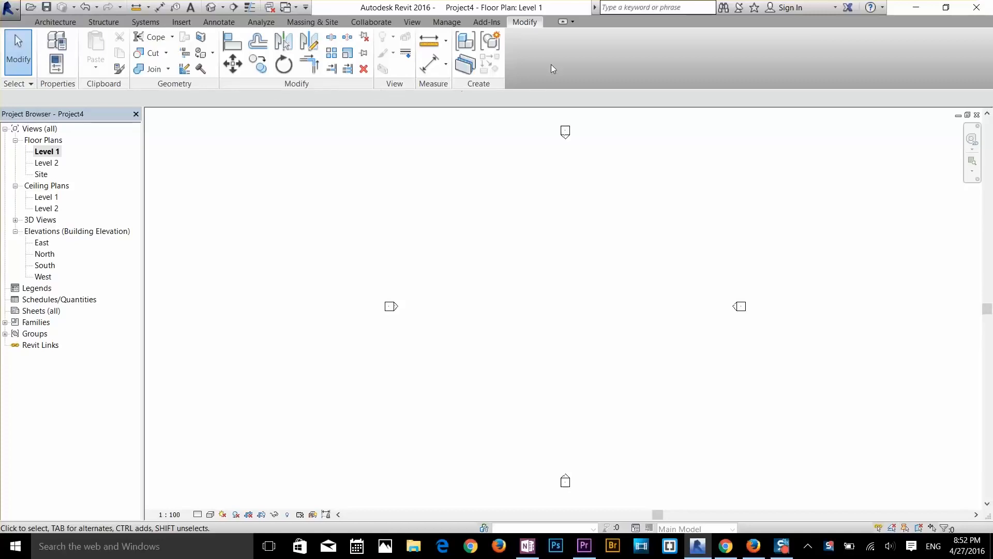
pyautogui.click(56, 22)
pyautogui.click(51, 47)
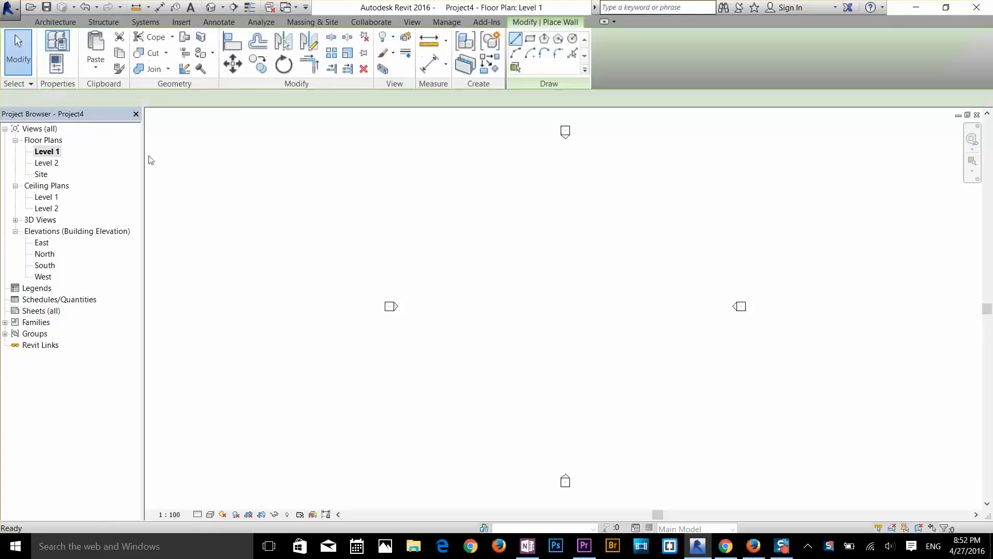
pyautogui.click(483, 349)
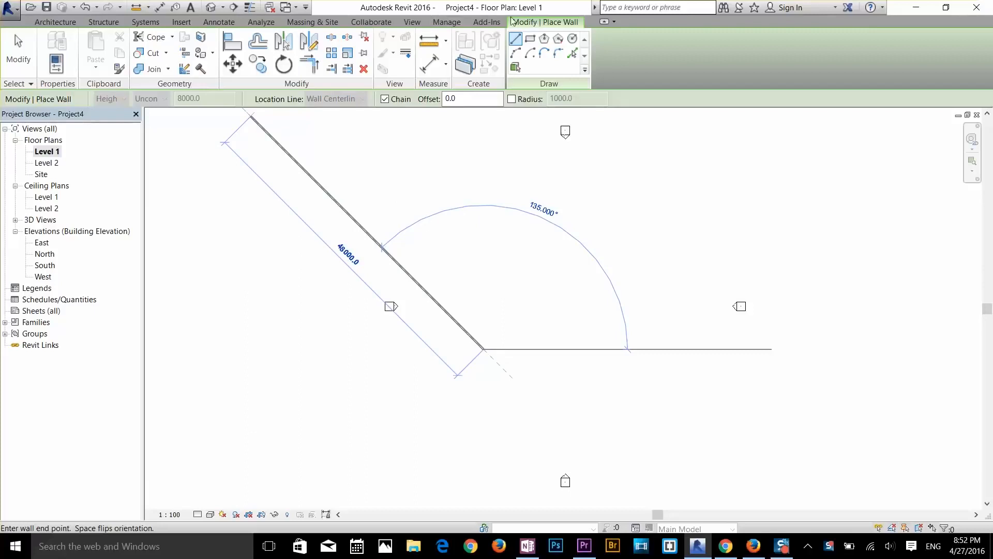
pyautogui.click(533, 252)
pyautogui.click(630, 243)
pyautogui.click(662, 333)
pyautogui.click(574, 387)
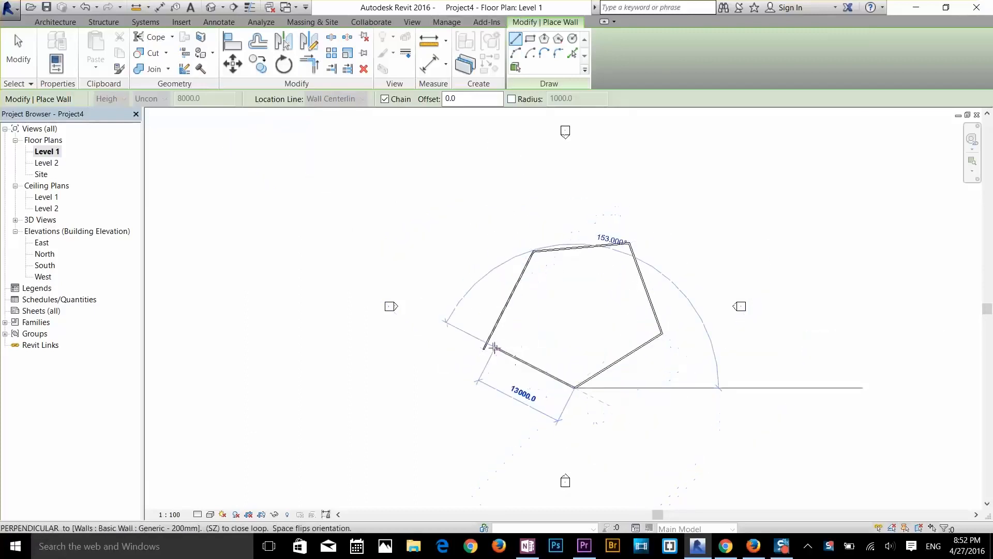
pyautogui.click(483, 349)
pyautogui.rightClick(567, 321)
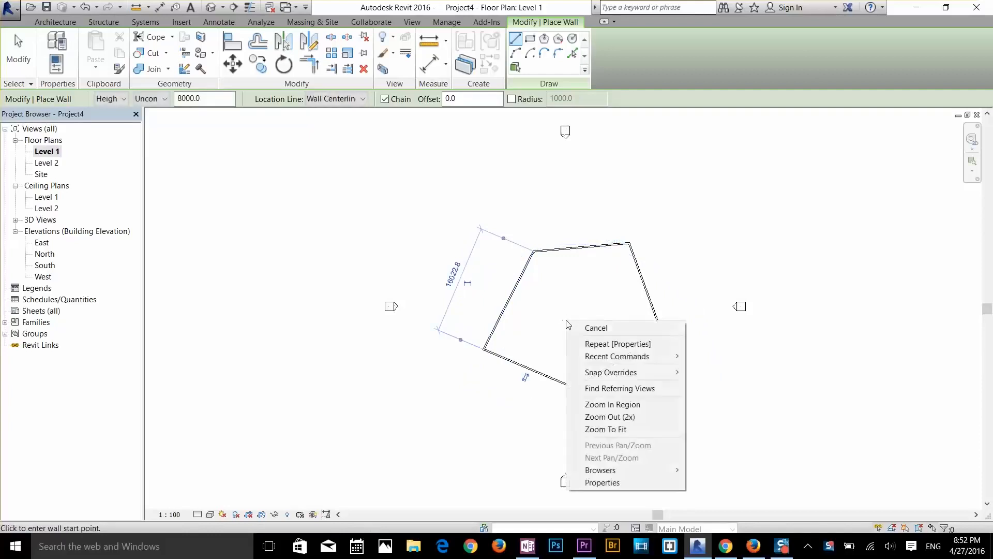
pyautogui.click(595, 328)
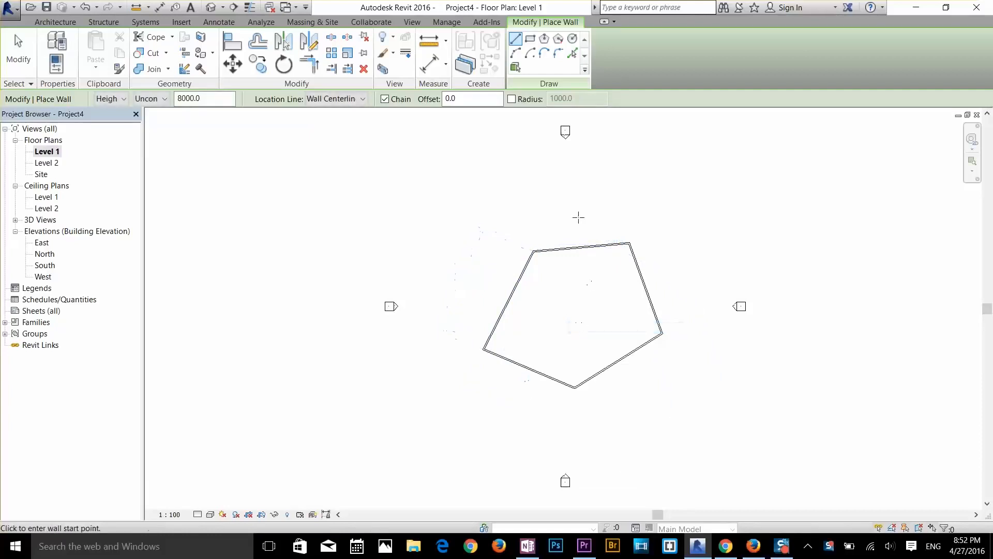
pyautogui.click(31, 46)
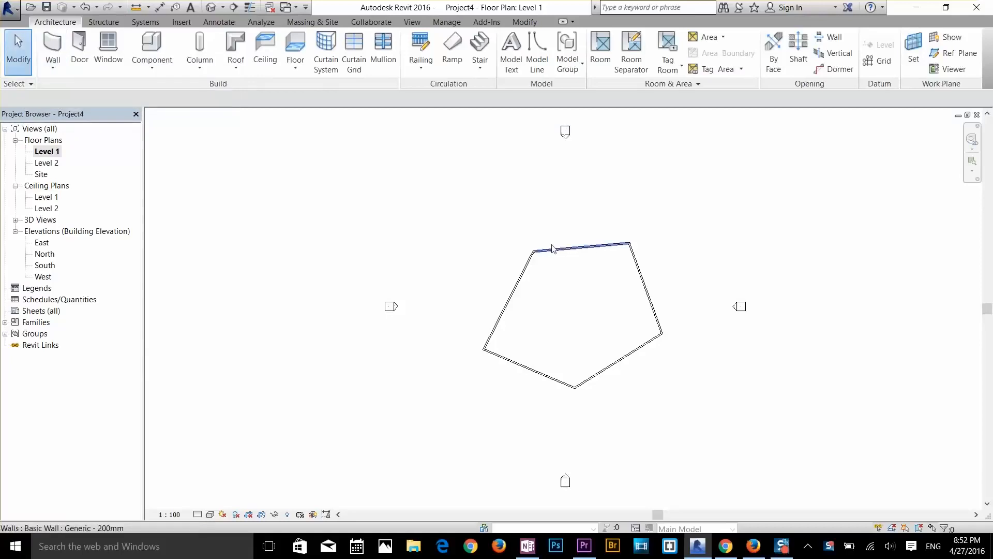
# Step: Examine the contextual tools offered for the selected left wall of the pentagon and for the Wall command
pyautogui.click(522, 23)
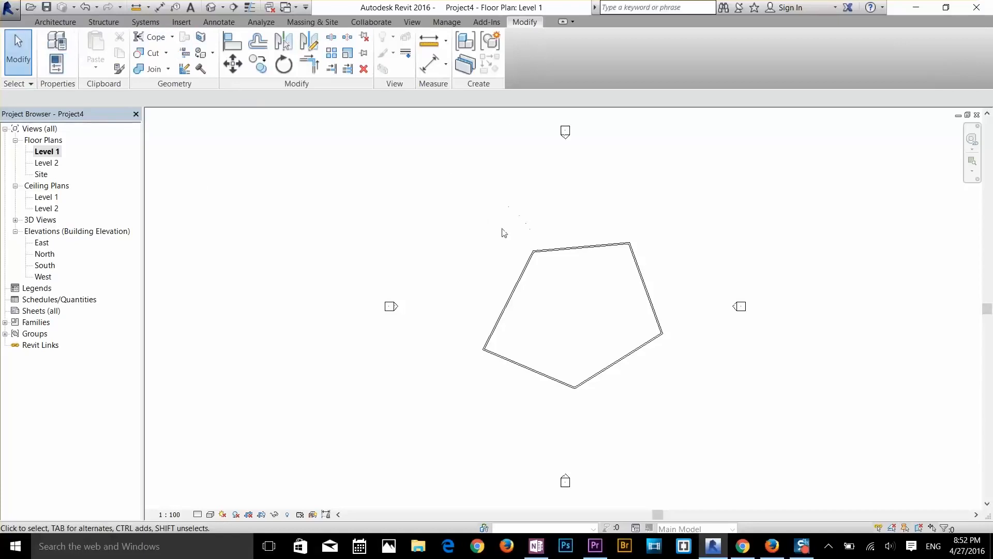
pyautogui.click(516, 293)
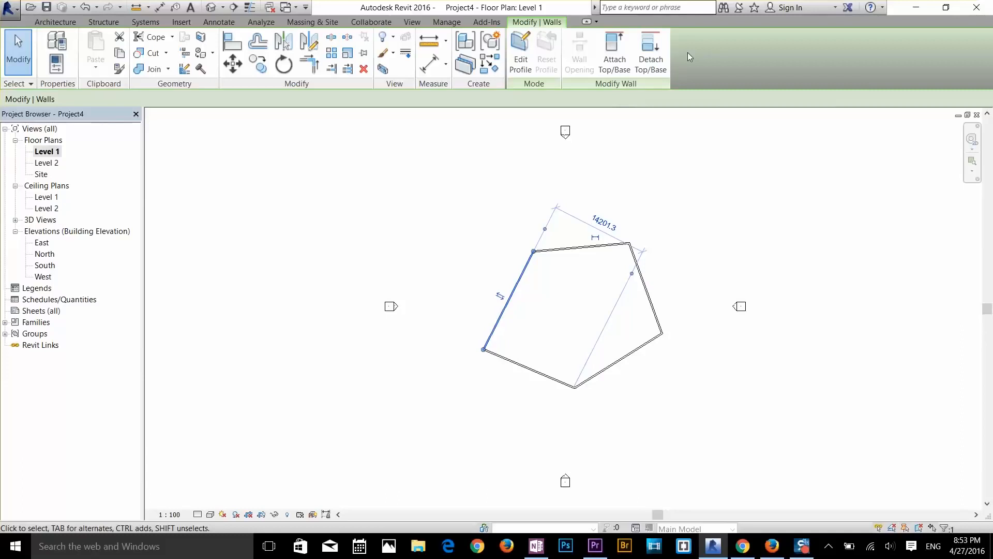
pyautogui.click(642, 223)
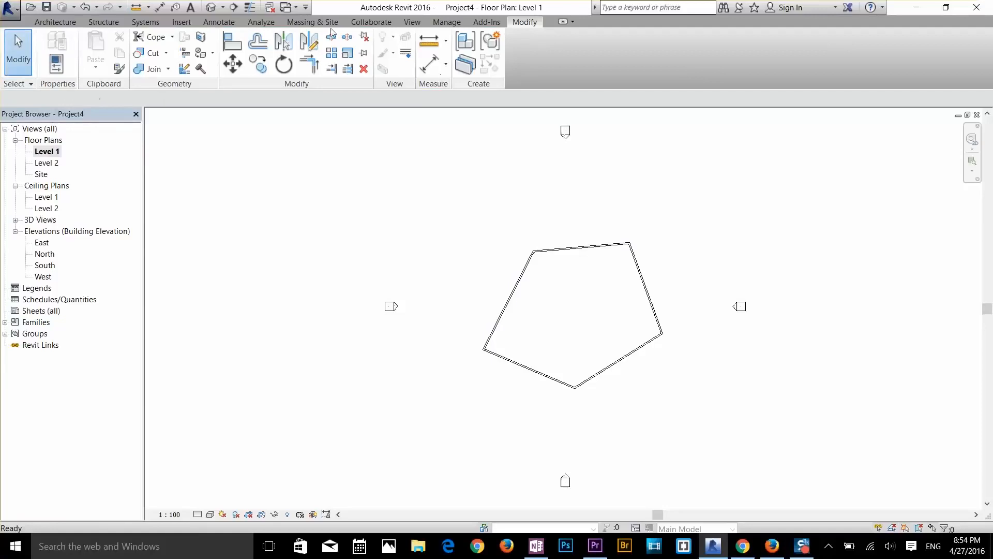
pyautogui.click(56, 23)
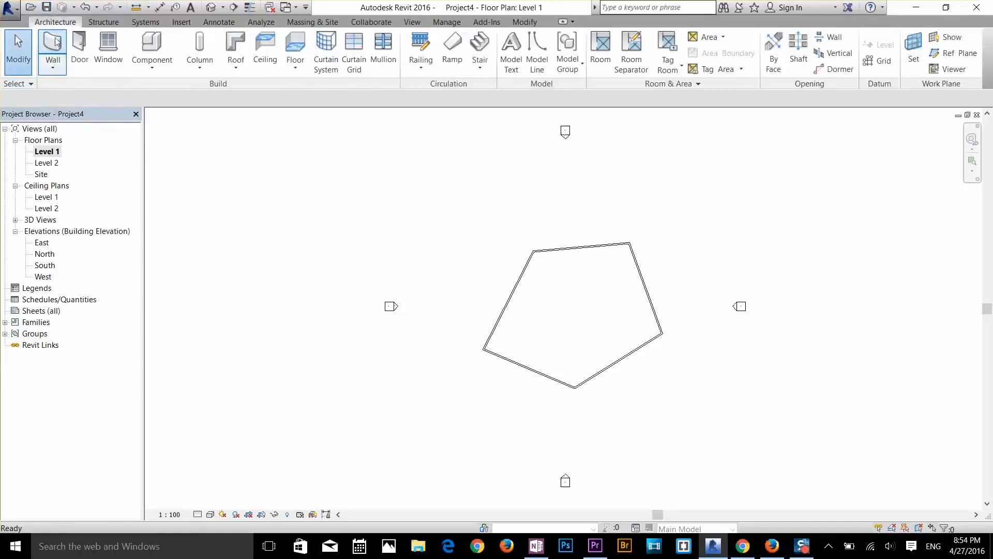
pyautogui.click(55, 47)
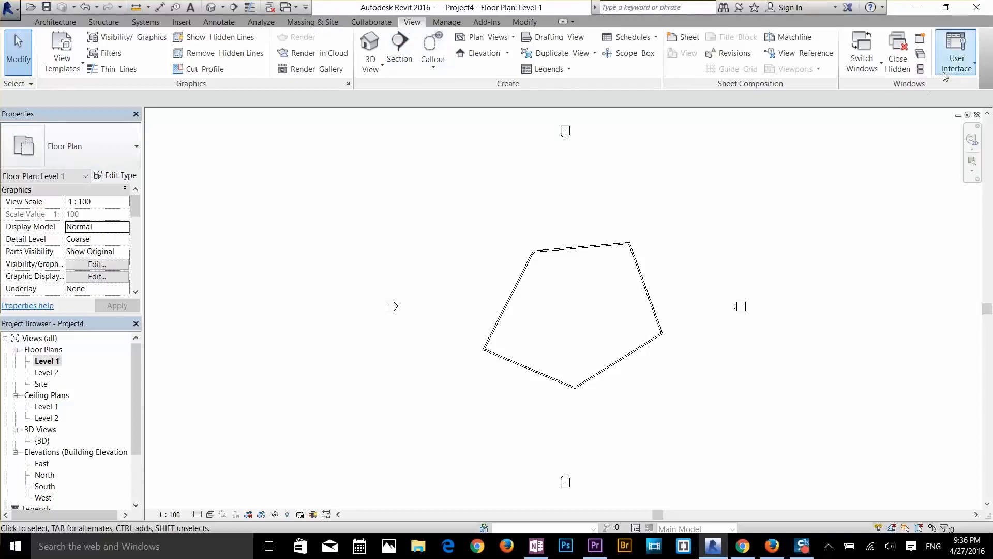
# Step: Hide the Properties palette and the Project Browser, cancelling the project save reminder
pyautogui.click(972, 72)
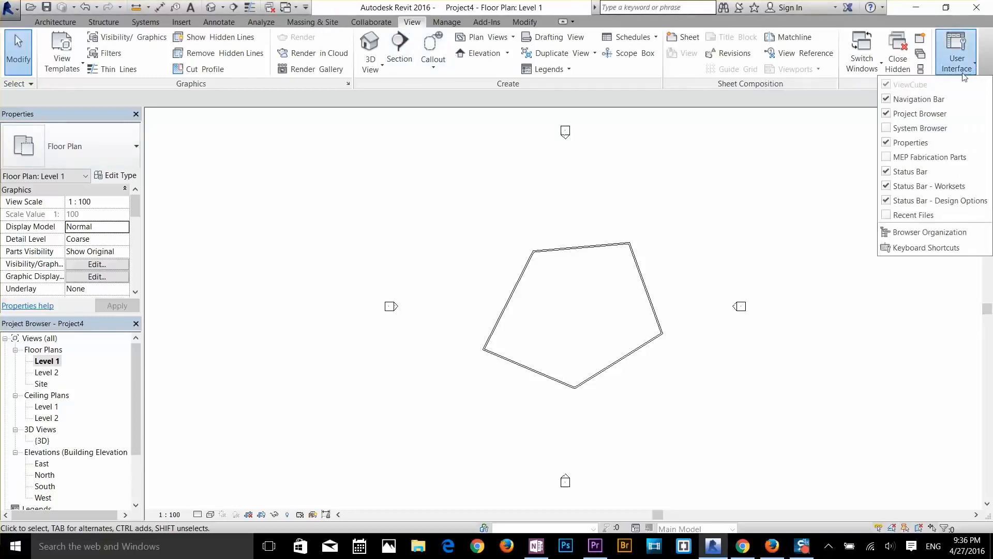
pyautogui.click(888, 144)
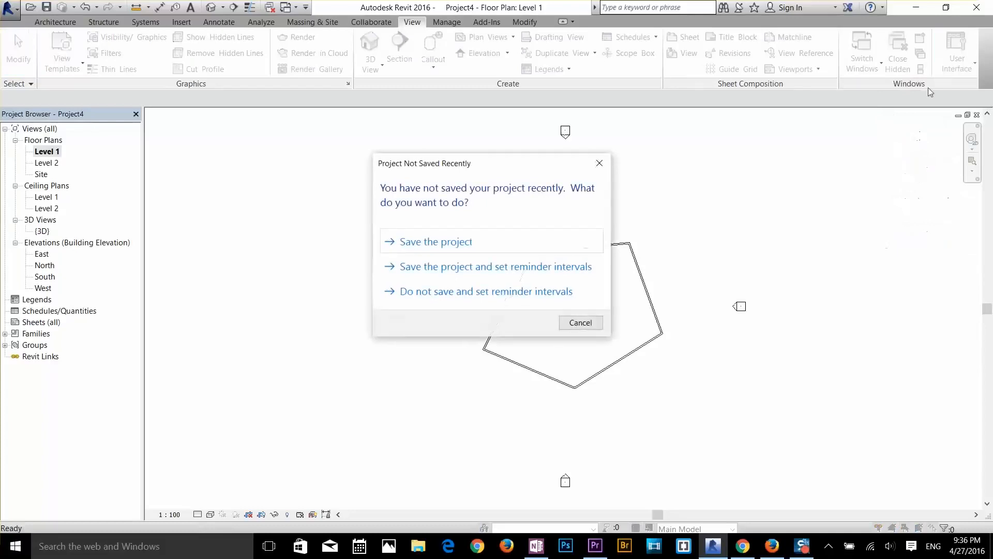
pyautogui.click(563, 324)
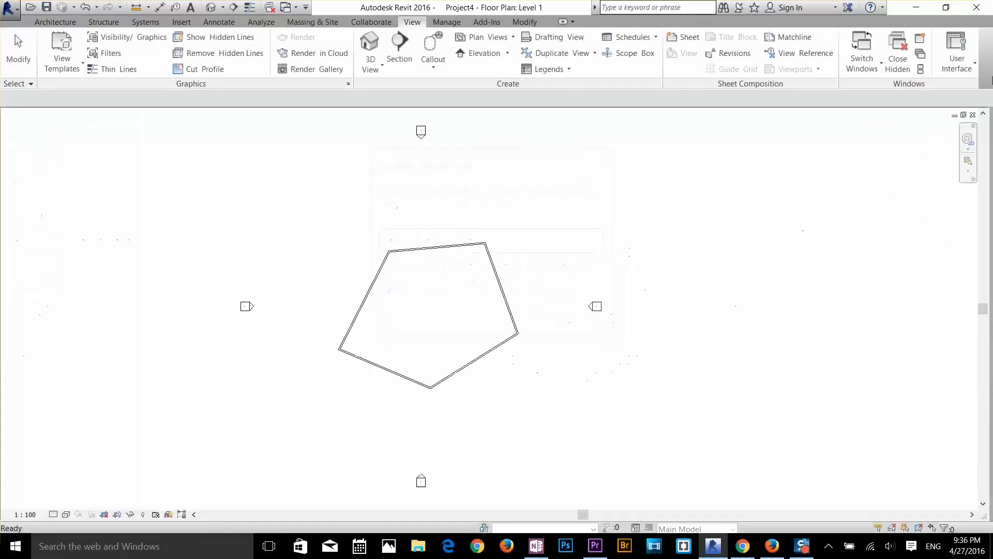
# Step: Turn the display of the Project Browser and the Properties palette back on
pyautogui.click(975, 63)
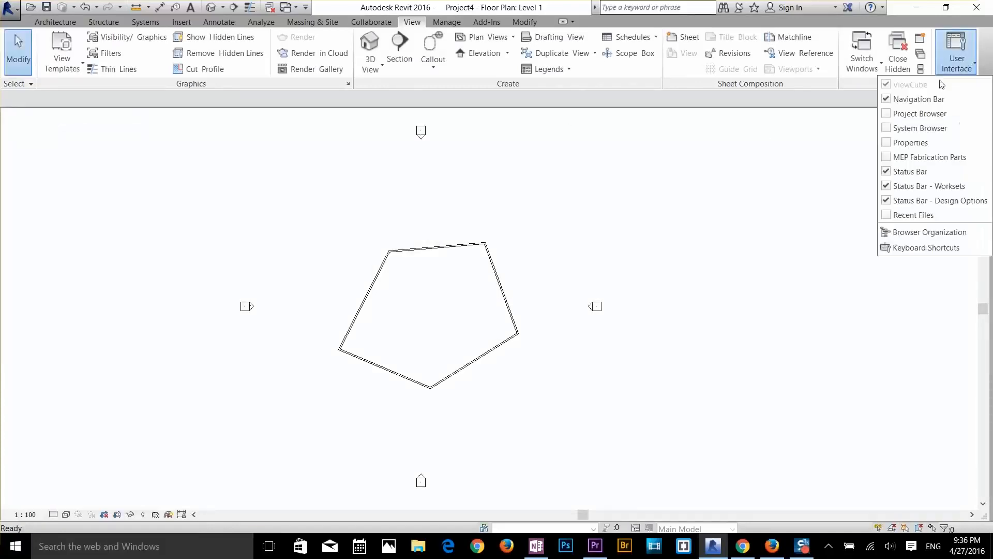
pyautogui.click(890, 120)
pyautogui.click(974, 63)
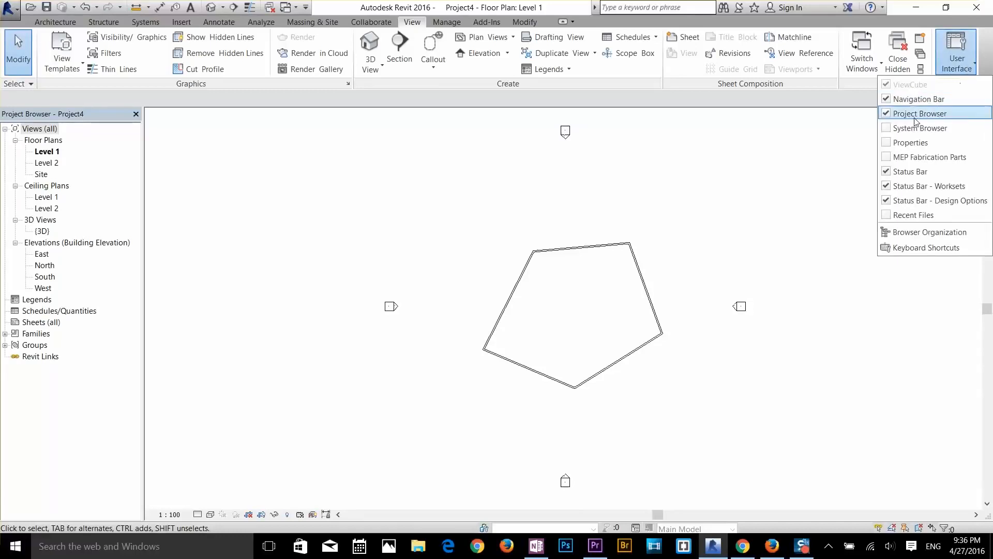
pyautogui.click(890, 148)
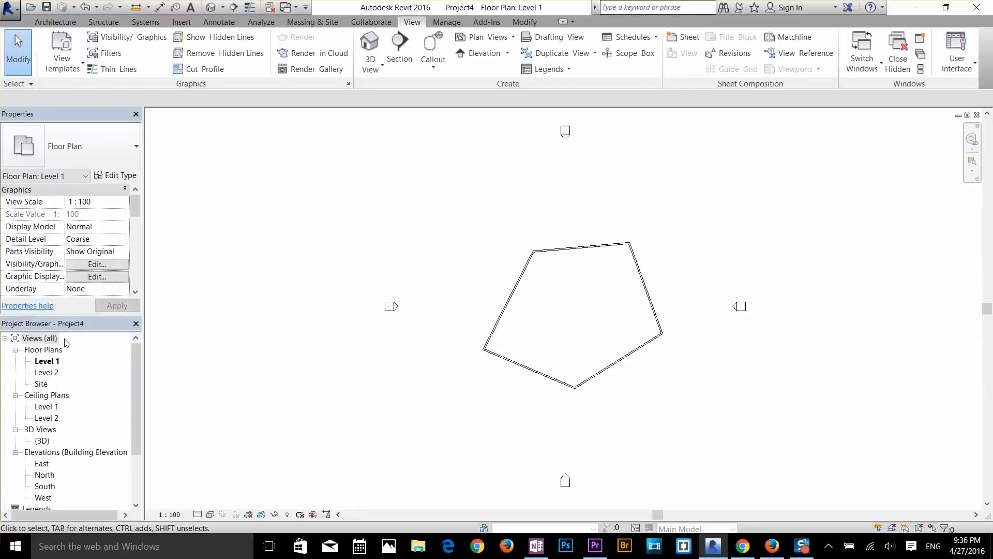
# Step: Browse the project's view list and open the {3D} view of the pentagon walls
pyautogui.scroll(-1, 63, 351)
pyautogui.scroll(1, 67, 367)
pyautogui.doubleClick(43, 441)
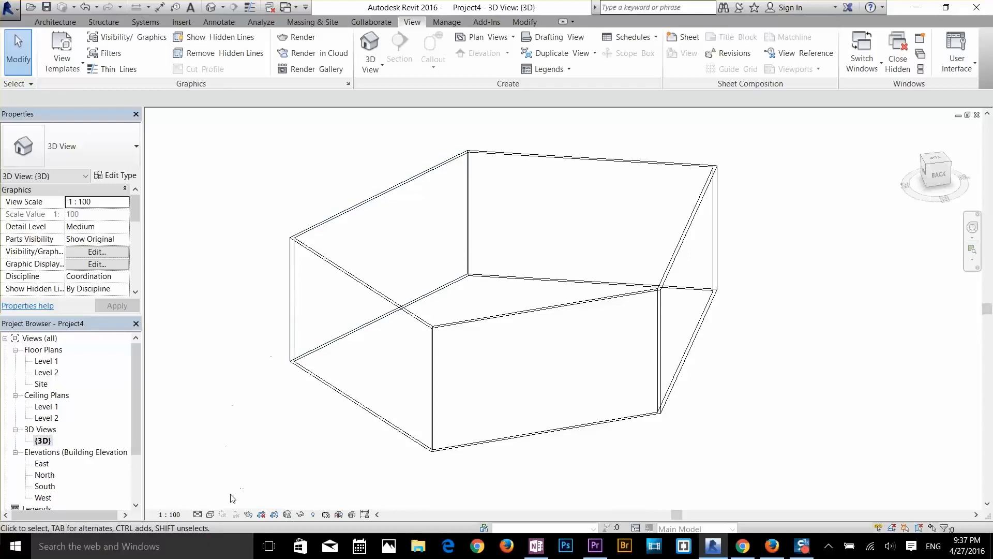
# Step: Set the 3D view's visual style to Shaded and return it to Wireframe
pyautogui.click(210, 514)
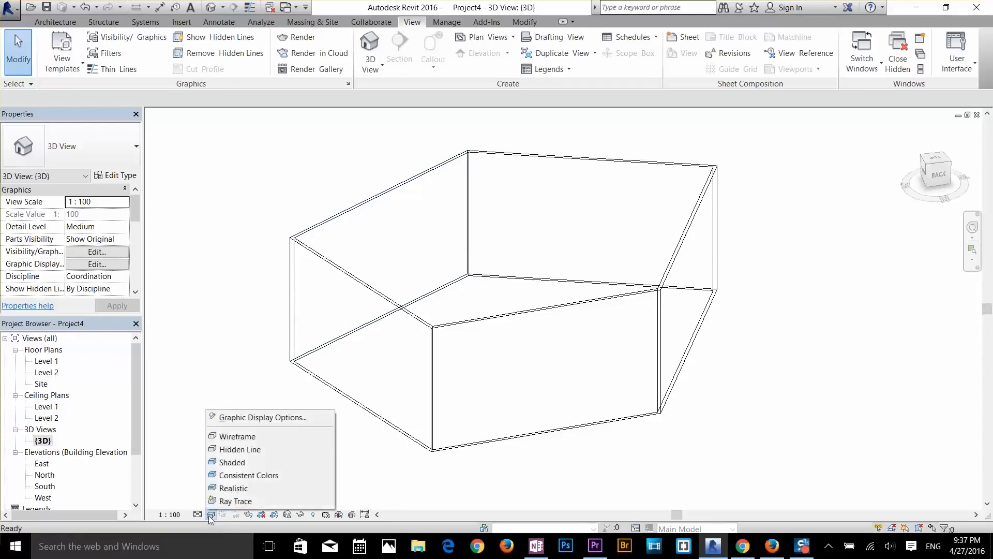
pyautogui.click(235, 463)
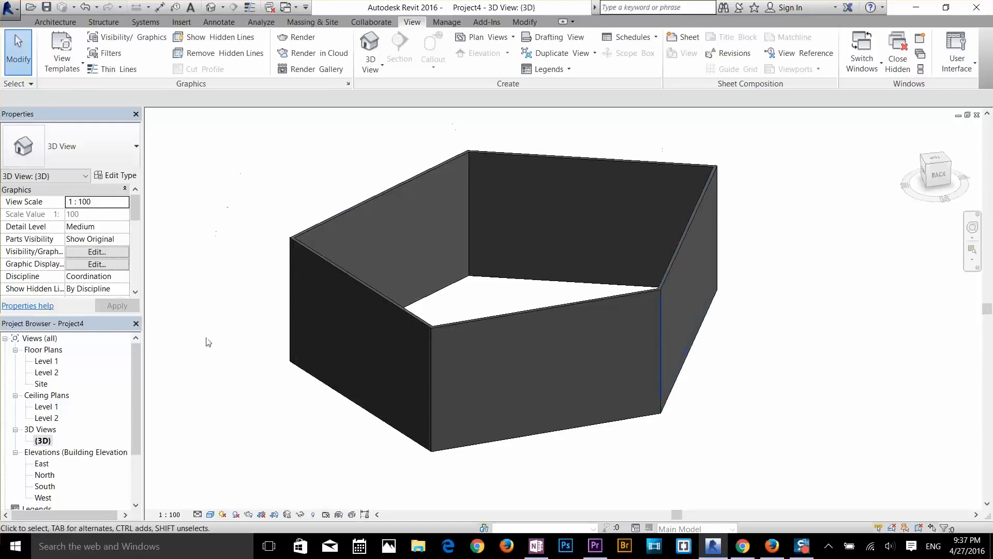
pyautogui.click(210, 514)
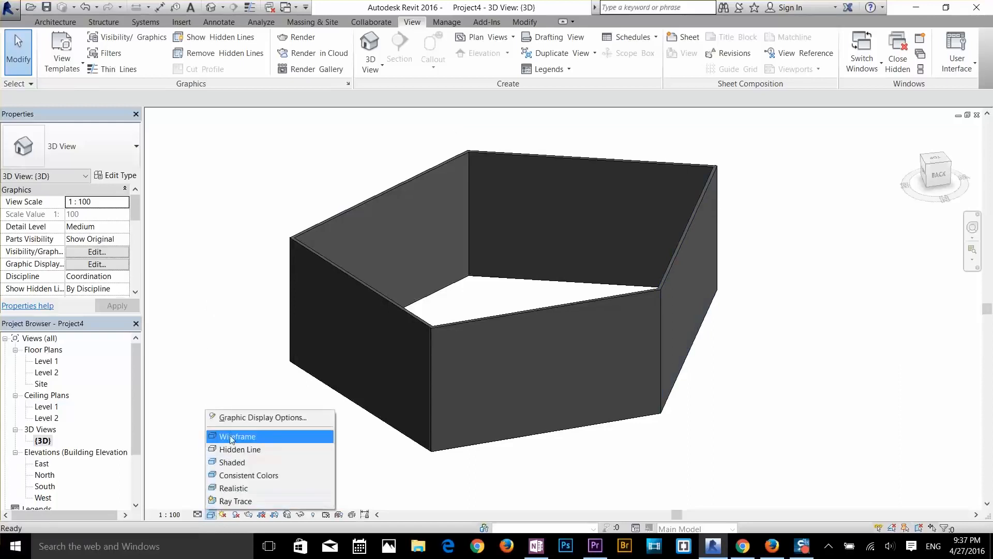
pyautogui.click(229, 440)
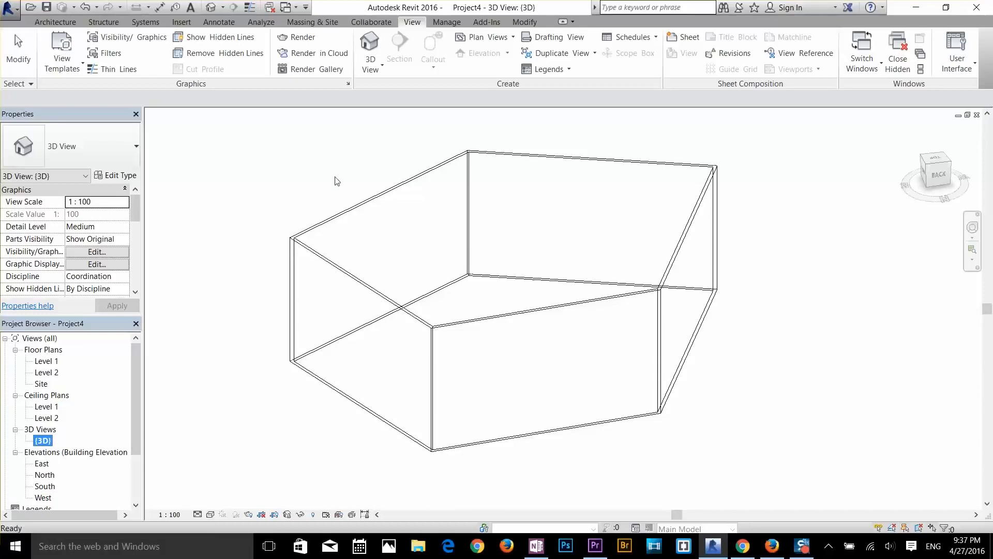
# Step: Look through the Project Browser's view categories and open the Level 1 floor plan
pyautogui.scroll(-2, 64, 393)
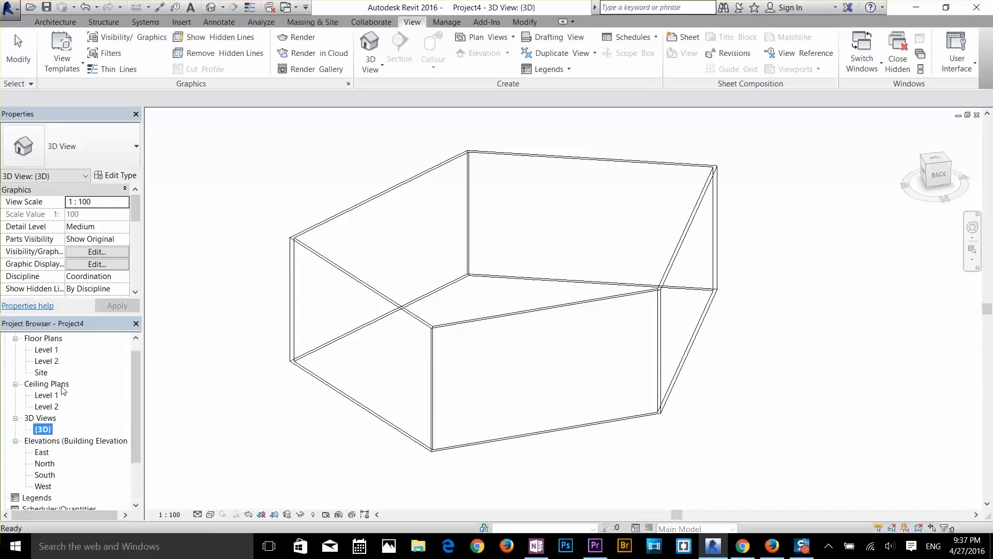
pyautogui.scroll(2, 58, 435)
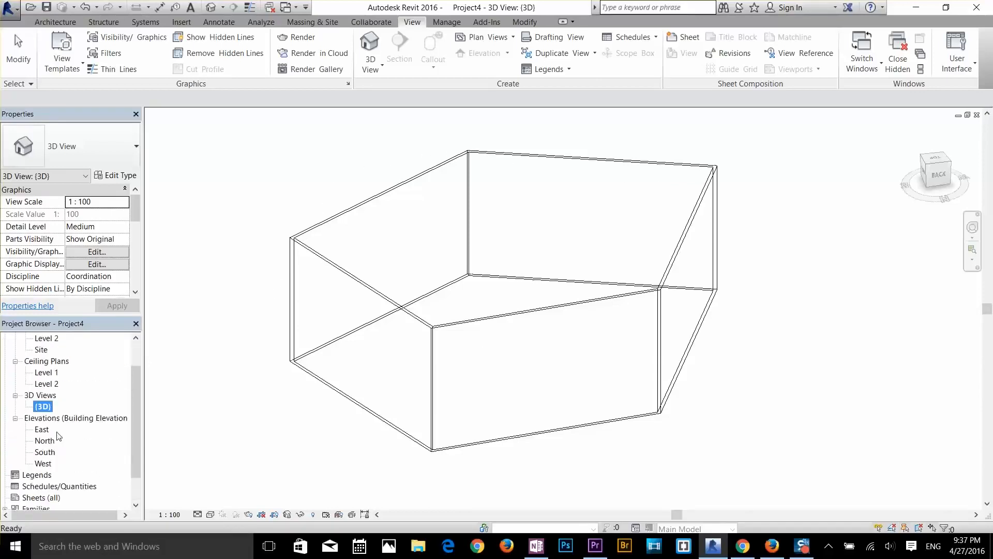
pyautogui.scroll(-3, 59, 436)
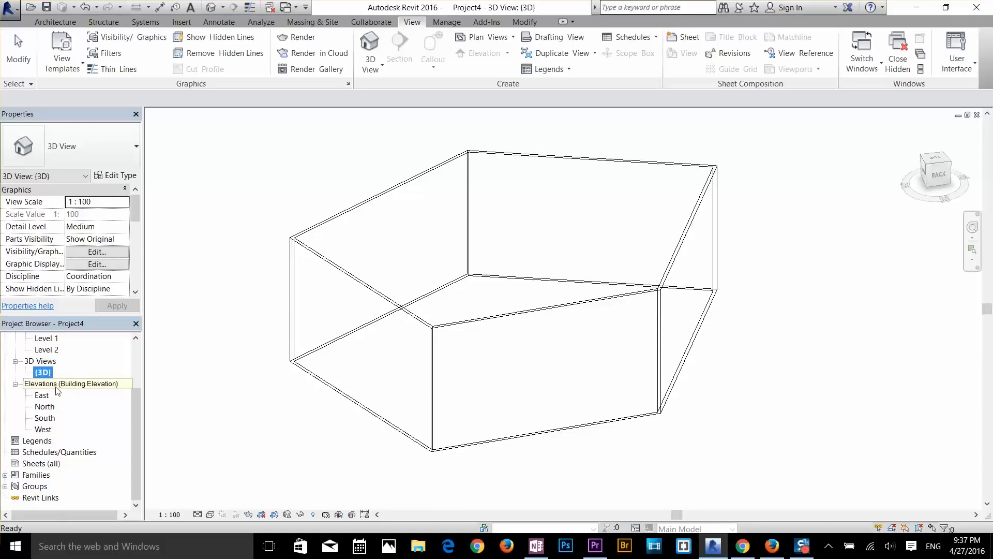
pyautogui.scroll(3, 57, 393)
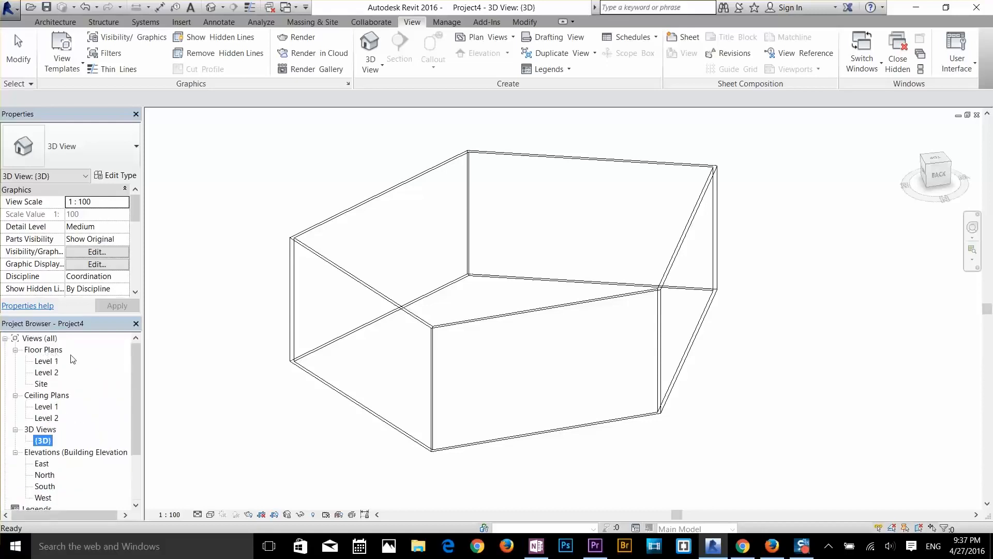
pyautogui.doubleClick(53, 362)
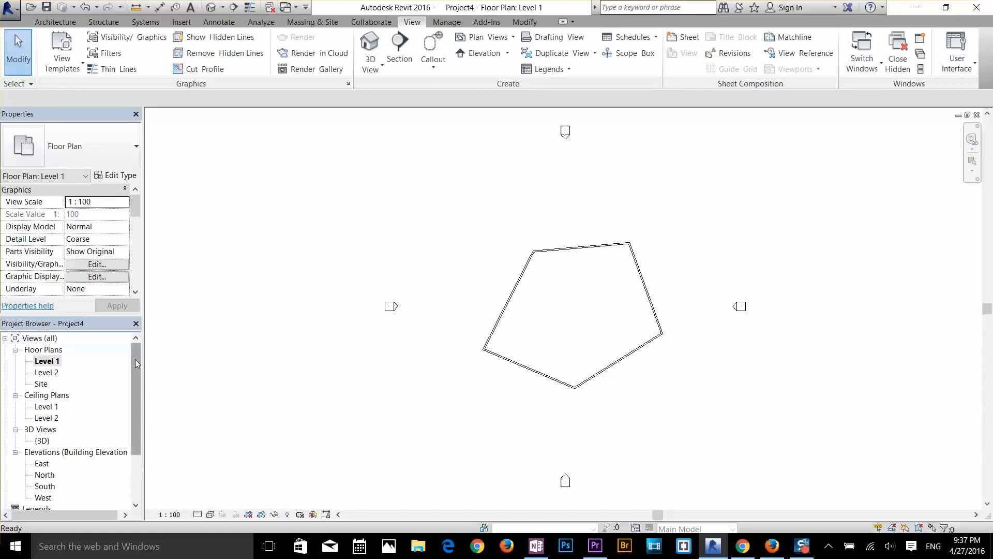
# Step: Search the Project Browser for "level", step through two matches and close the search
pyautogui.rightClick(46, 373)
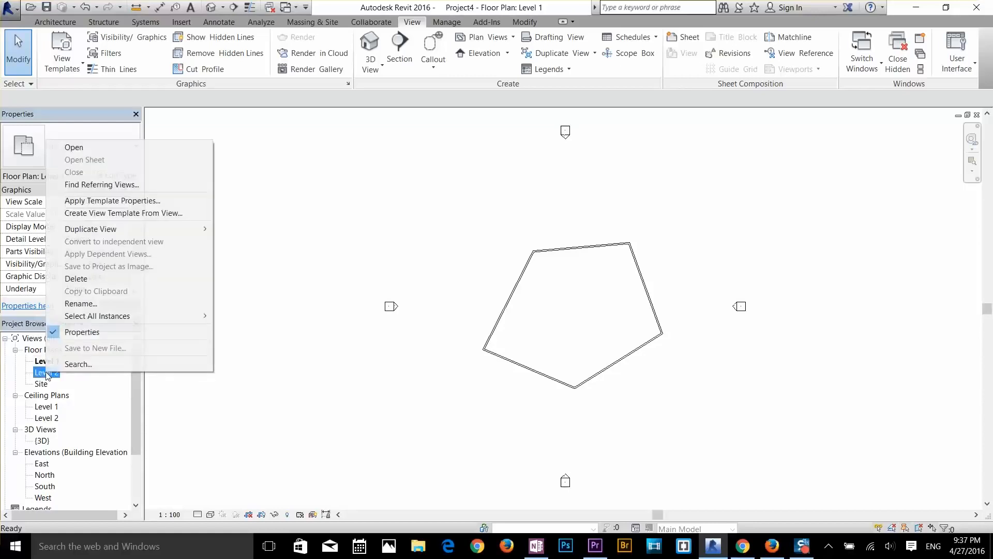
pyautogui.click(66, 369)
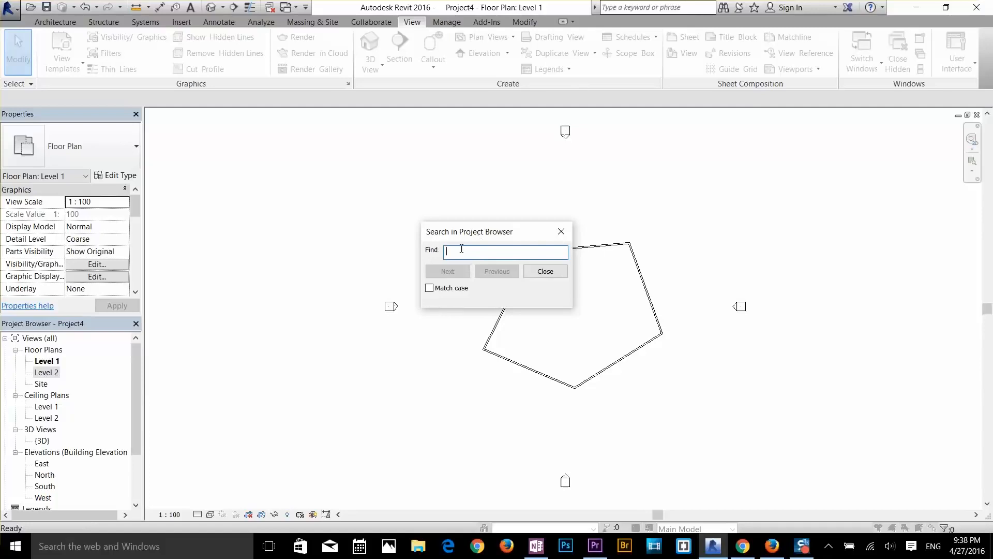
pyautogui.write('level')
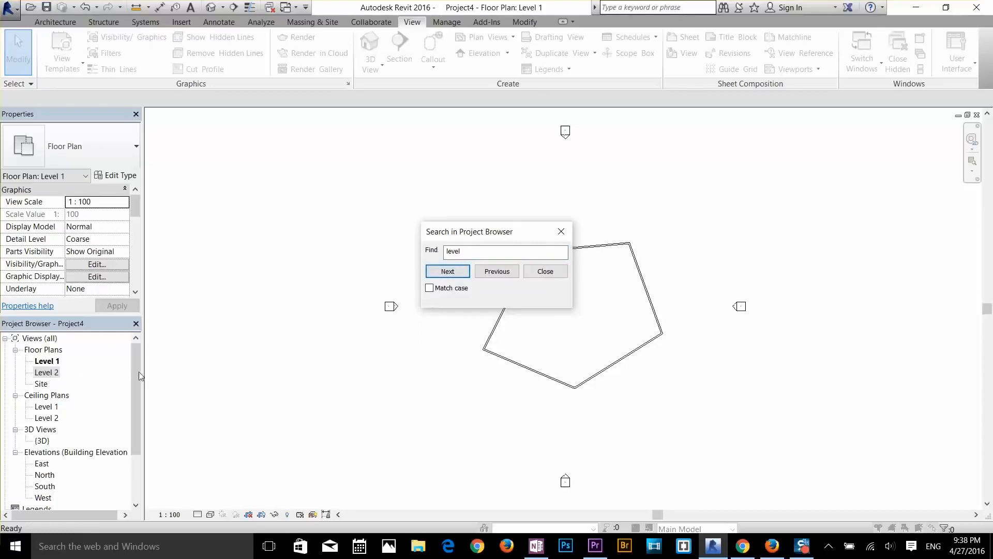
pyautogui.click(459, 274)
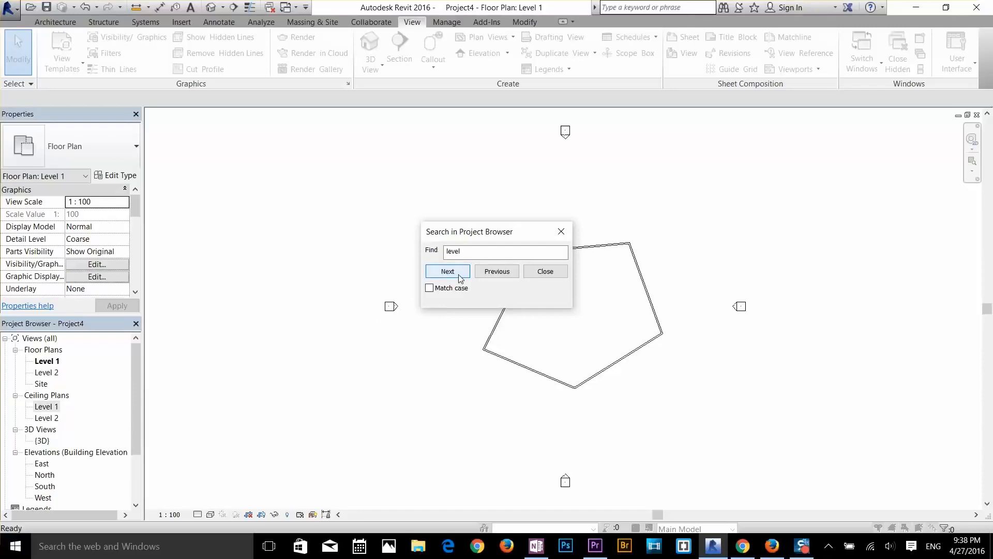
pyautogui.click(458, 274)
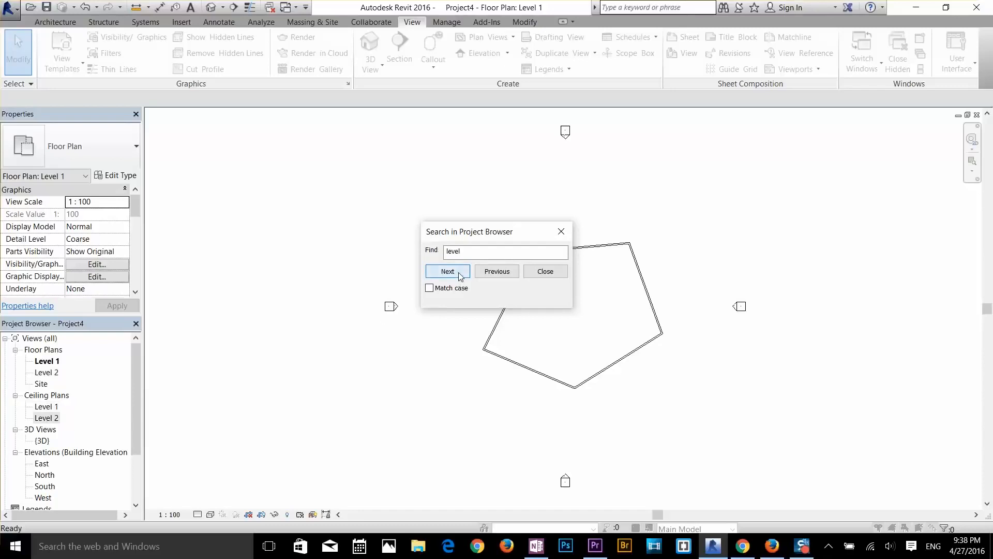
pyautogui.moveTo(481, 231); pyautogui.dragTo(632, 166)
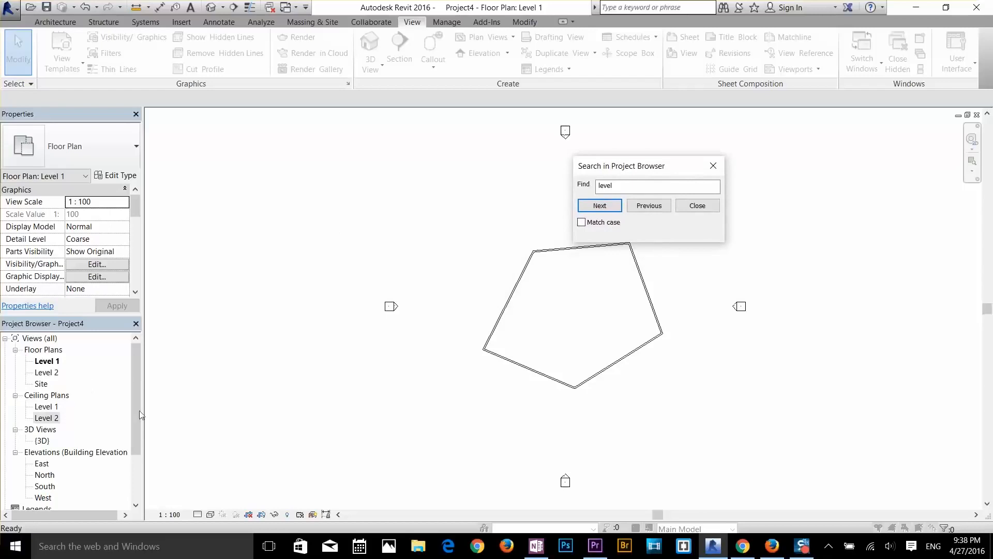
pyautogui.click(698, 206)
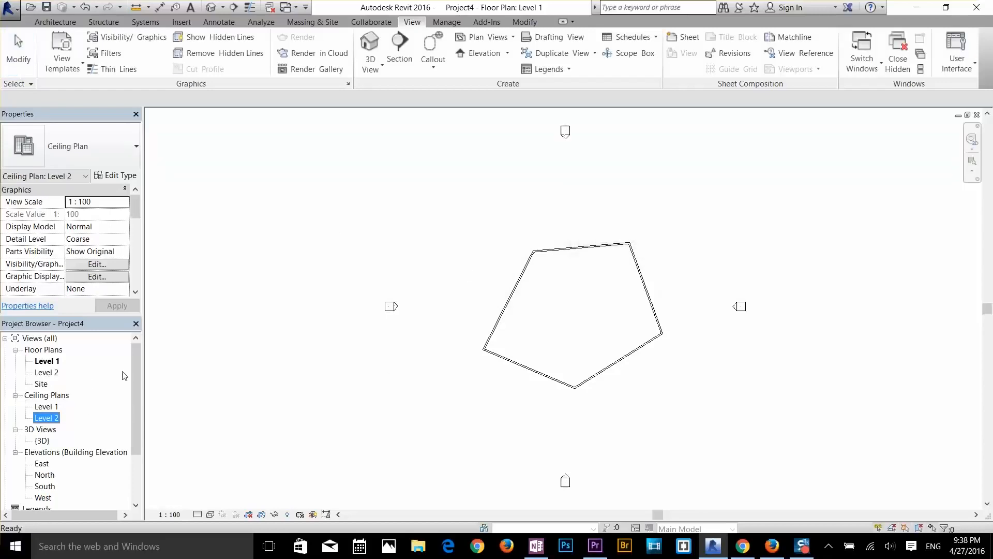
# Step: Zoom and pan around the pentagon walls on the Level 1 floor plan
pyautogui.scroll(2, 647, 310)
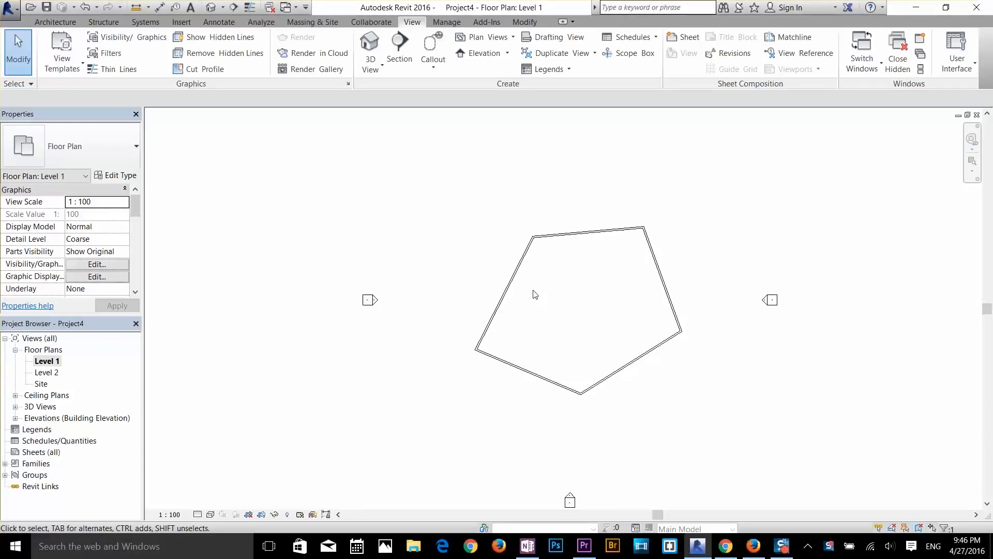
pyautogui.moveTo(536, 294); pyautogui.dragTo(476, 282, button='middle')
pyautogui.scroll(4, 501, 321)
pyautogui.scroll(-6, 501, 321)
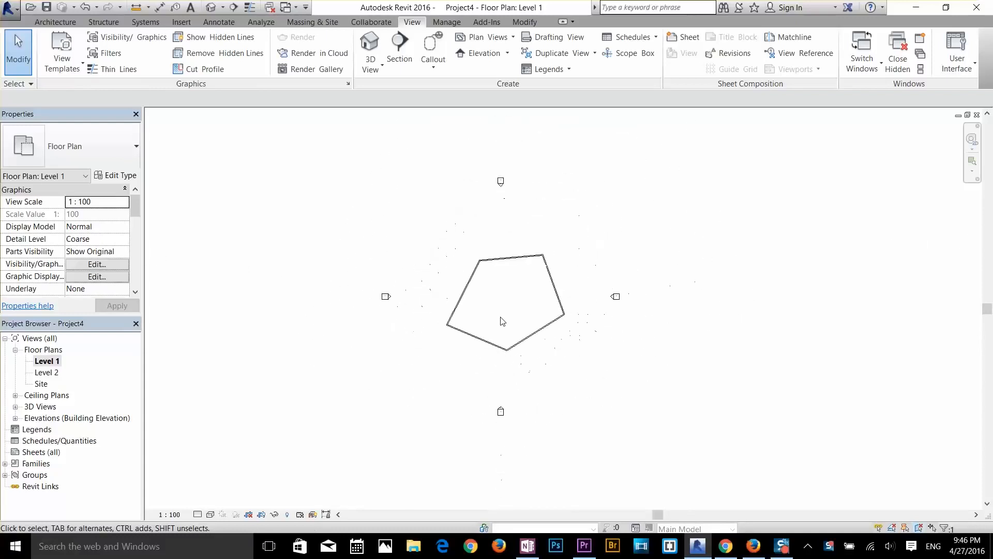
pyautogui.scroll(3, 507, 313)
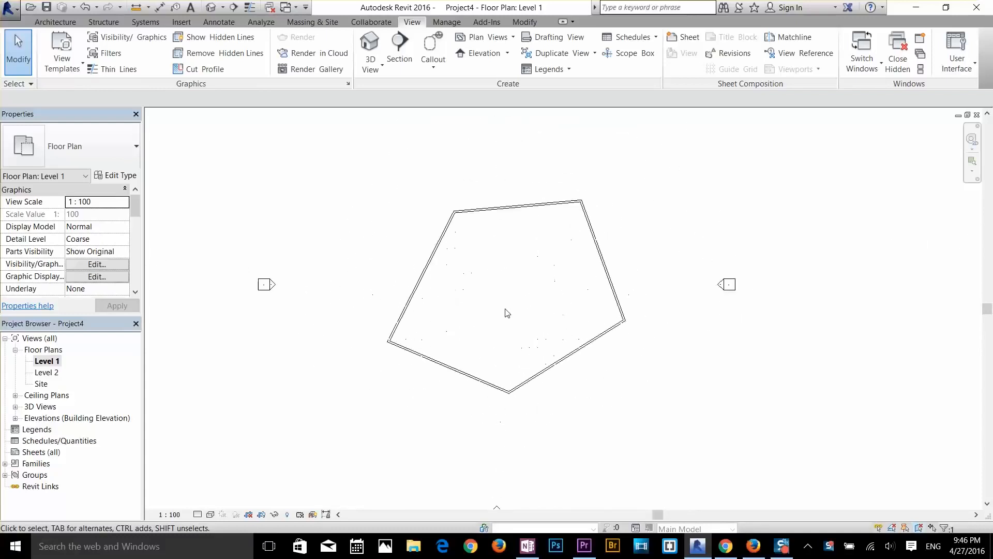
# Step: Expand 3D Views, open the {3D} view and orbit around the pentagon walls
pyautogui.click(15, 406)
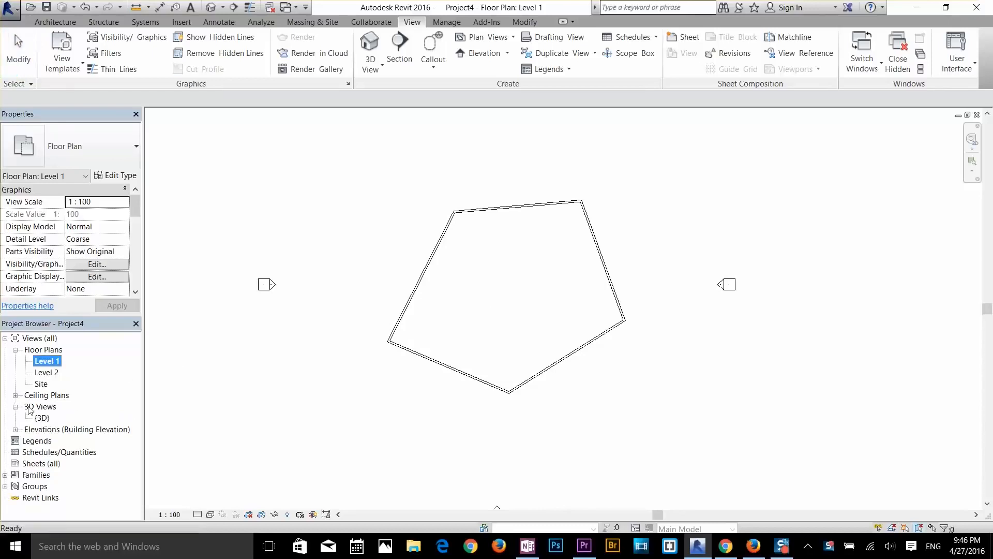
pyautogui.doubleClick(42, 418)
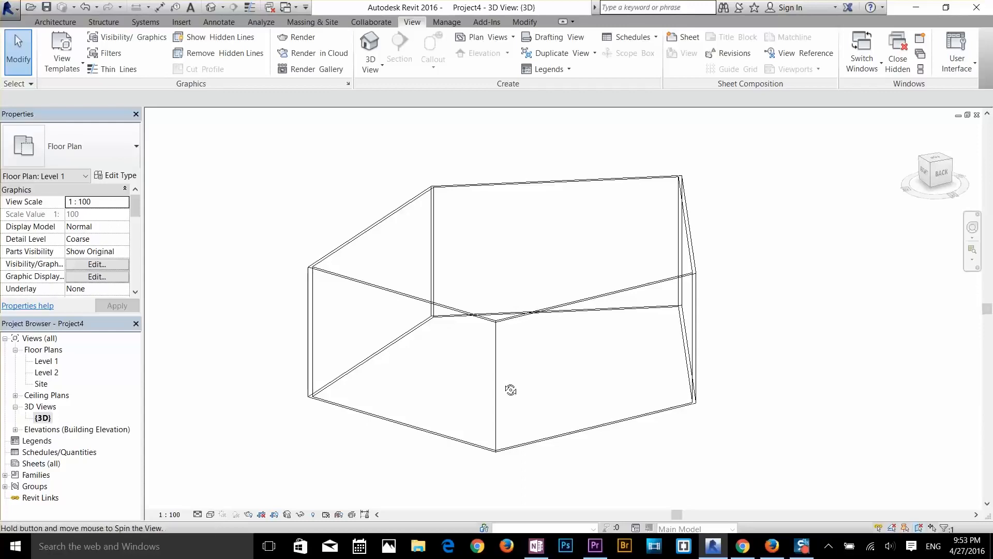
pyautogui.keyDown('shift'); pyautogui.moveTo(512, 390); pyautogui.dragTo(614, 355, button='middle'); pyautogui.keyUp('shift')
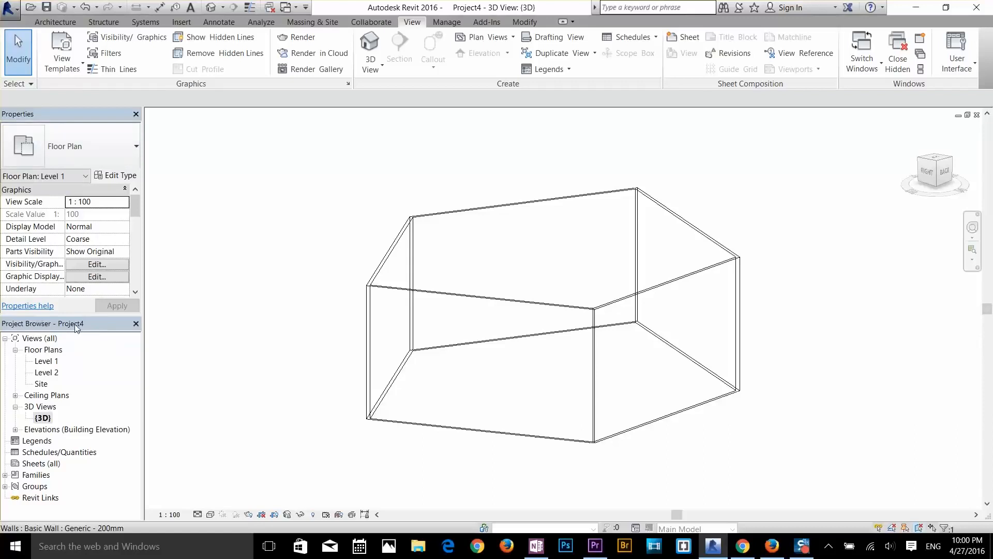
# Step: Dock the Project Browser below the drawing area, then stack it with the Properties palette as tabs
pyautogui.moveTo(74, 324); pyautogui.dragTo(321, 150)
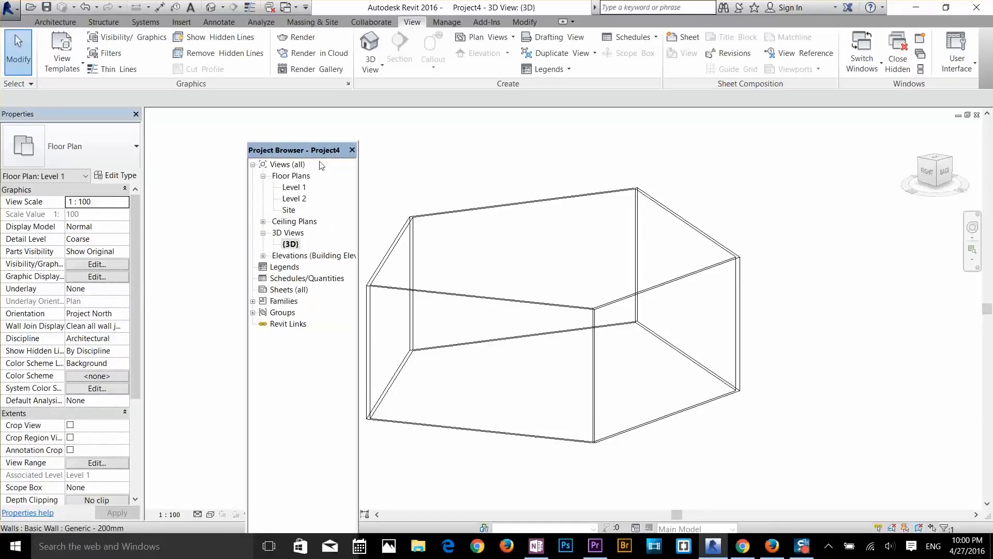
pyautogui.moveTo(324, 149); pyautogui.dragTo(389, 517)
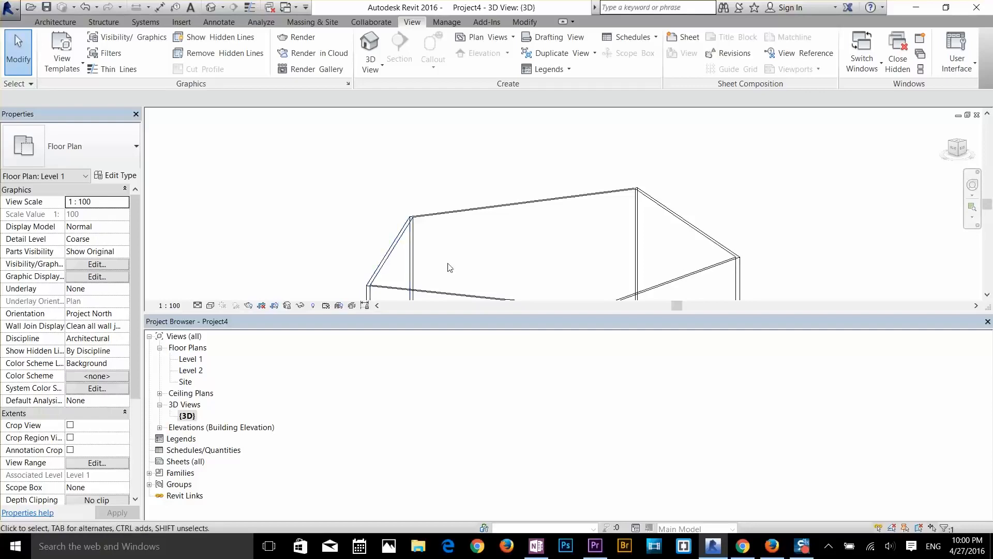
pyautogui.moveTo(150, 321); pyautogui.dragTo(78, 112)
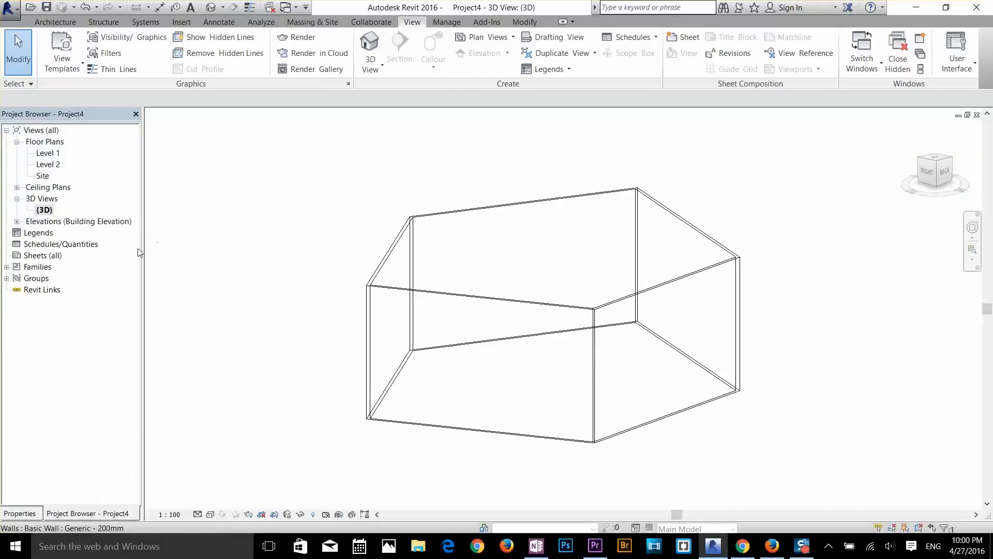
# Step: Show Properties and the Project Browser in turn in their shared palette, then undock the palette so it floats
pyautogui.click(20, 513)
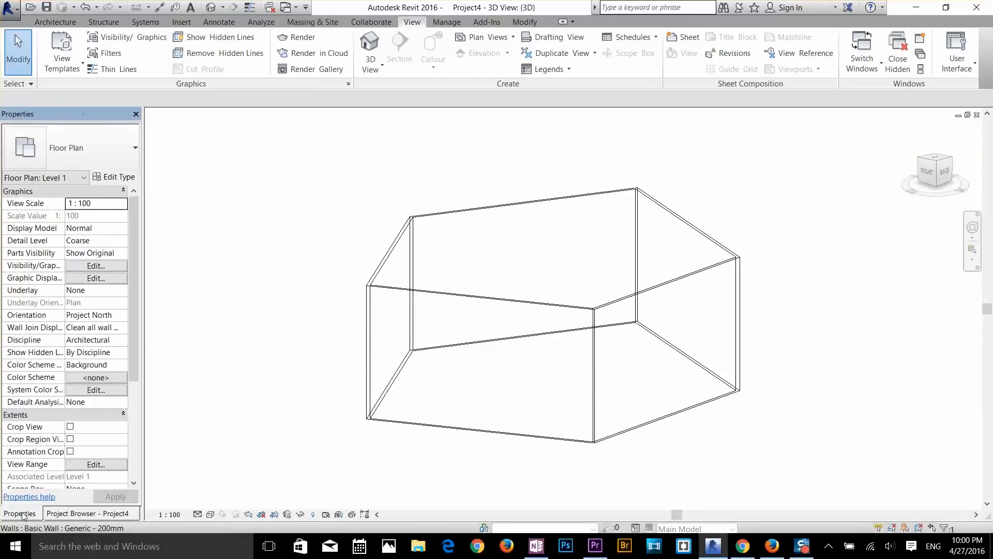
pyautogui.click(66, 513)
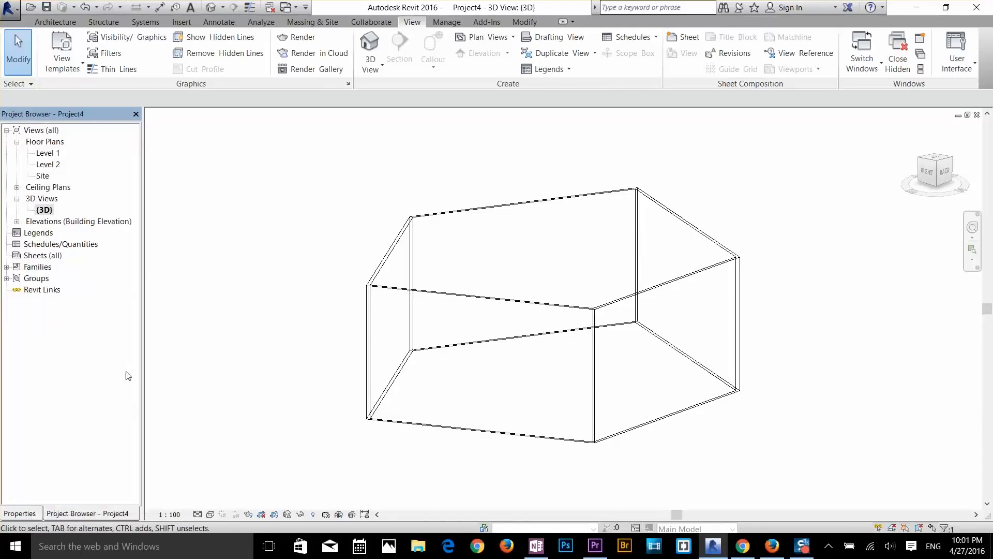
pyautogui.moveTo(80, 113); pyautogui.dragTo(256, 64)
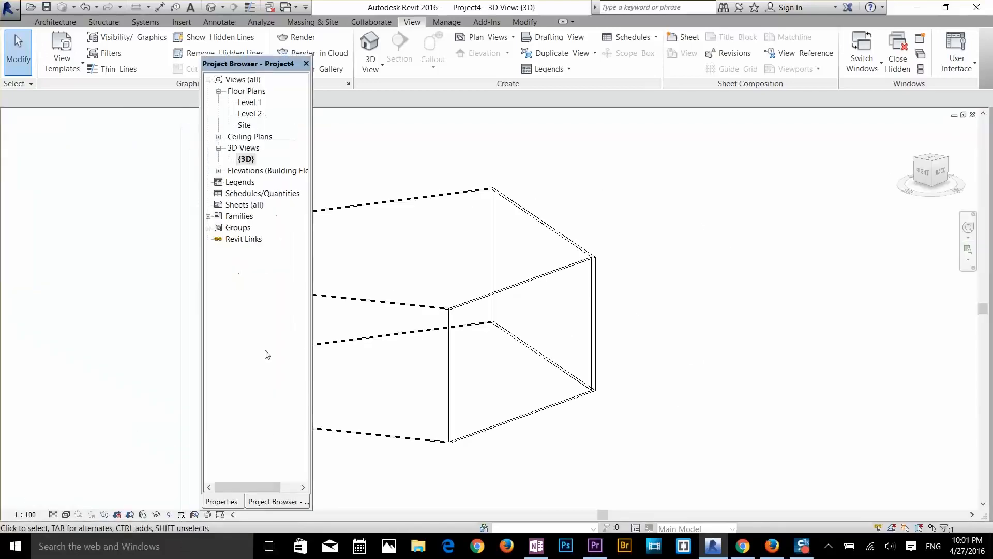
# Step: Separate the Project Browser from the floating palette, dock Properties beside the drawing area, and add the Project Browser to it as a tab
pyautogui.moveTo(269, 505); pyautogui.dragTo(509, 46)
pyautogui.moveTo(318, 62); pyautogui.dragTo(2, 133)
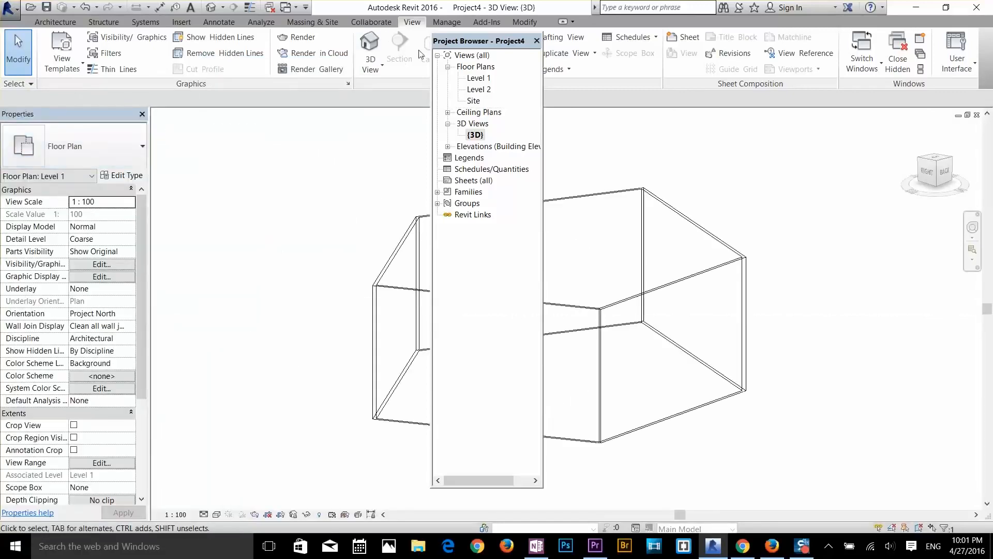
pyautogui.moveTo(458, 44); pyautogui.dragTo(39, 128)
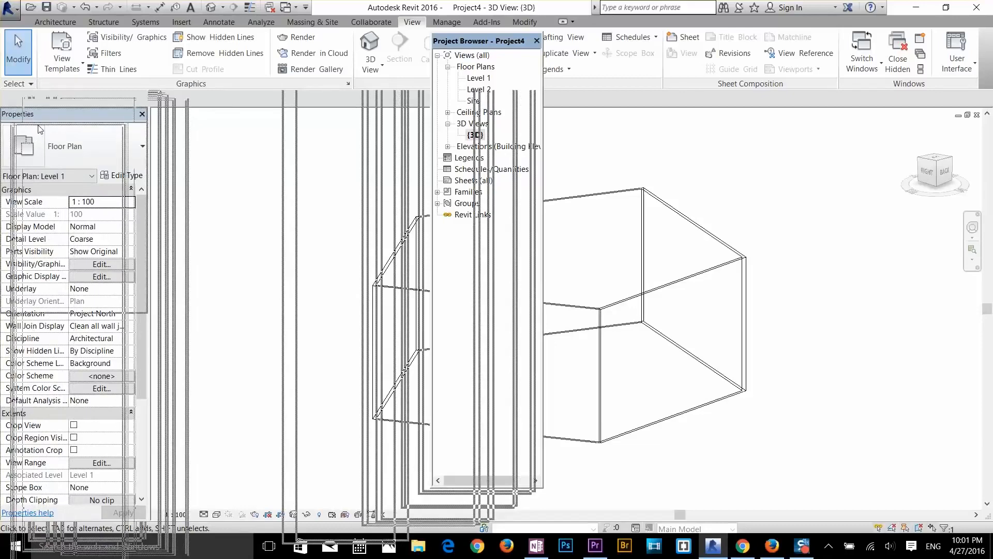
pyautogui.moveTo(40, 130); pyautogui.dragTo(39, 127)
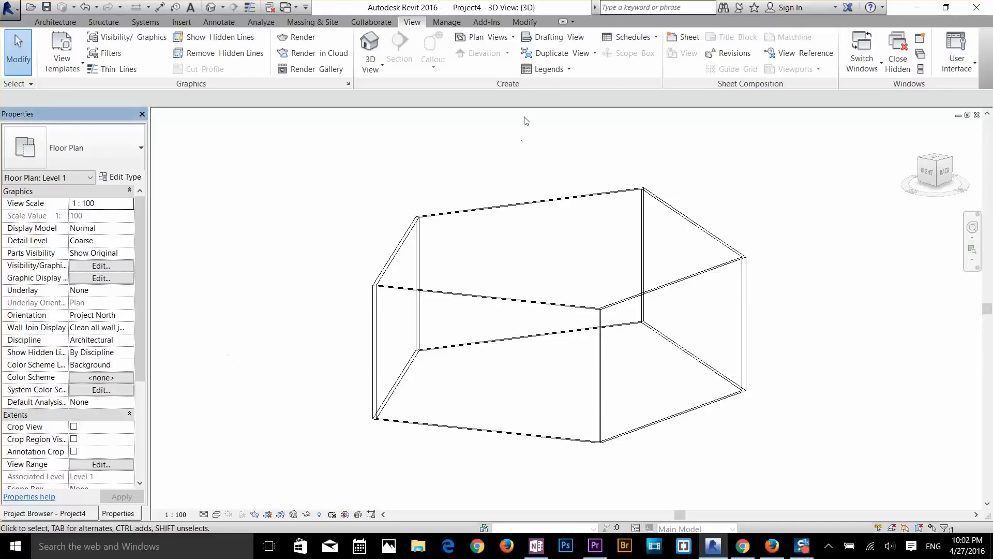
# Step: Float the Create ribbon panel over the drawing area, and return it to its place on the ribbon
pyautogui.moveTo(445, 86); pyautogui.dragTo(334, 192)
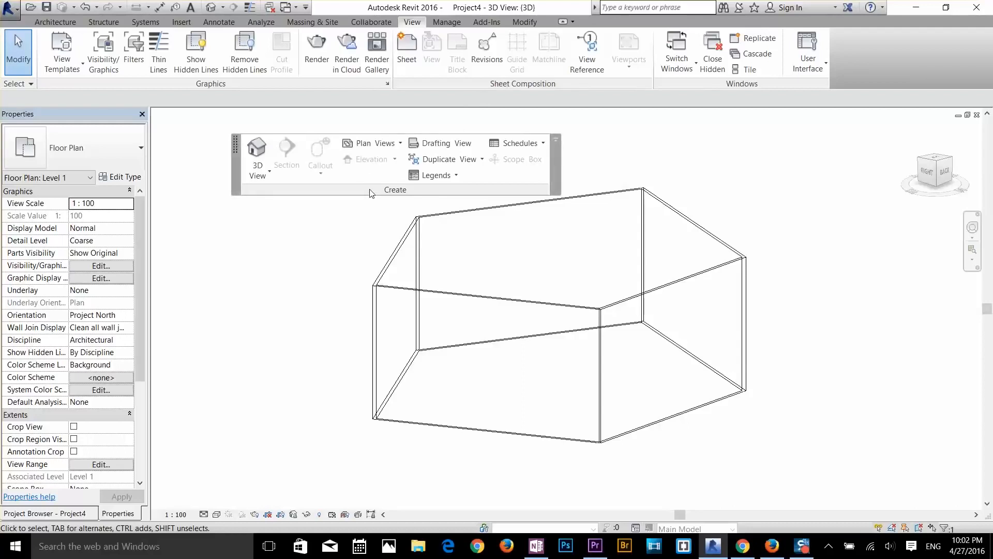
pyautogui.moveTo(370, 194); pyautogui.dragTo(453, 85)
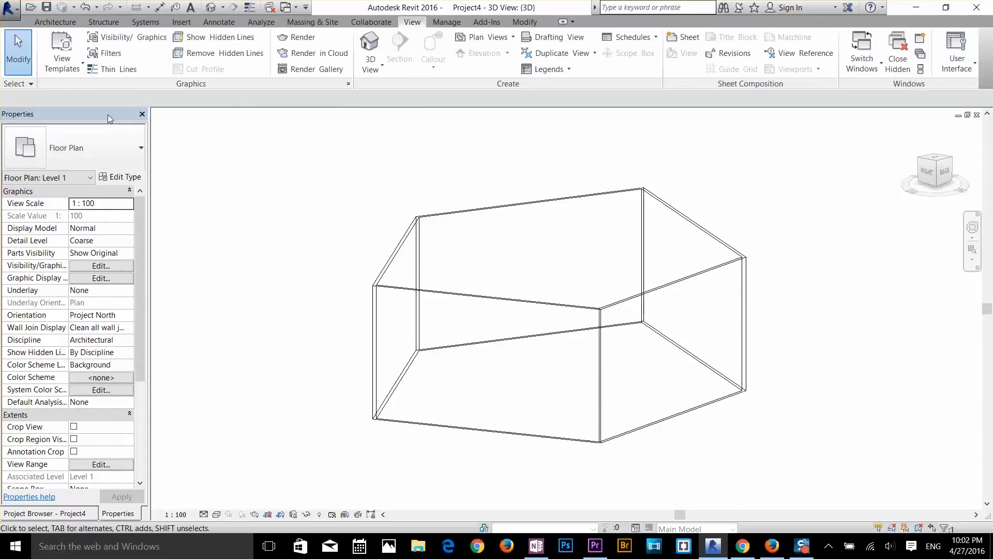
pyautogui.moveTo(108, 114)
pyautogui.mouseDown()
pyautogui.moveTo(97, 113)
pyautogui.moveTo(309, 134)
pyautogui.moveTo(545, 124)
pyautogui.moveTo(77, 107)
pyautogui.moveTo(76, 158)
pyautogui.moveTo(67, 147)
pyautogui.moveTo(116, 98)
pyautogui.mouseUp()
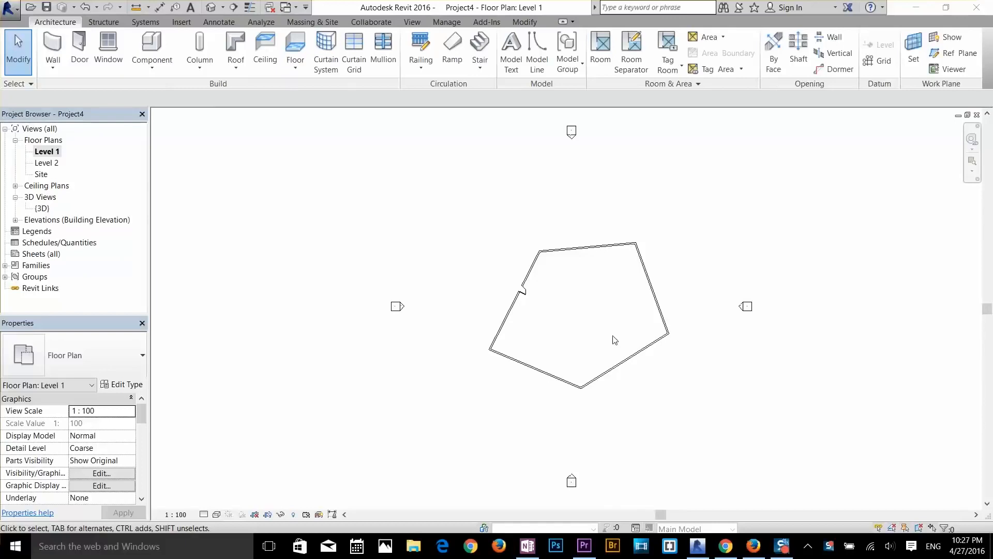
# Step: Draw a chain of four Generic - 200mm walls beside the pentagon on Level 1, ending with a segment about 9000 mm long
pyautogui.click(606, 334)
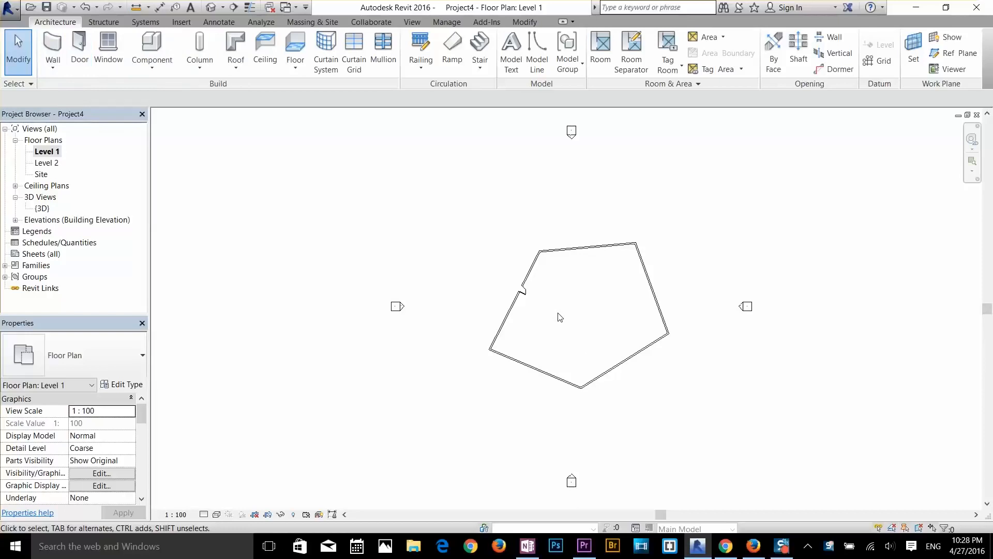
pyautogui.press('w')
pyautogui.press('a')
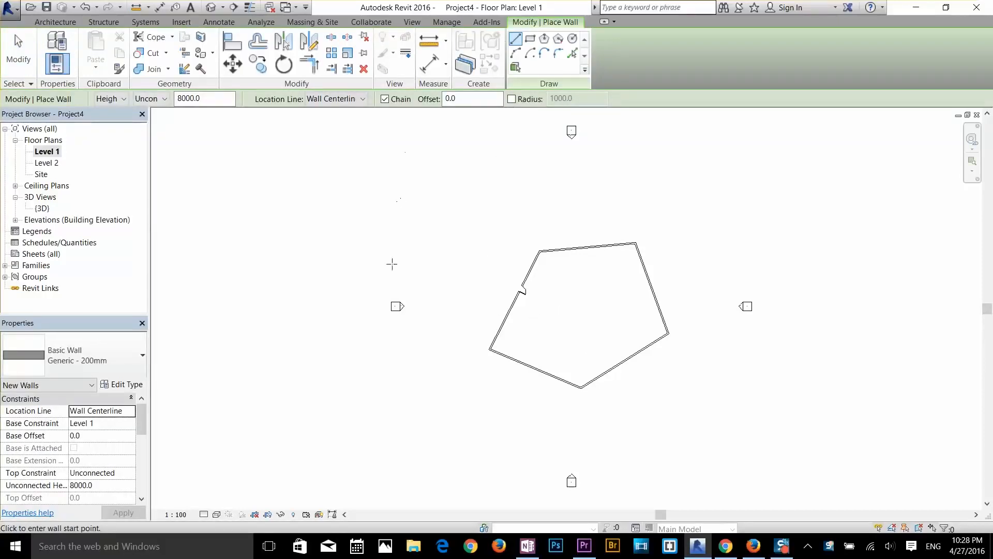
pyautogui.click(448, 330)
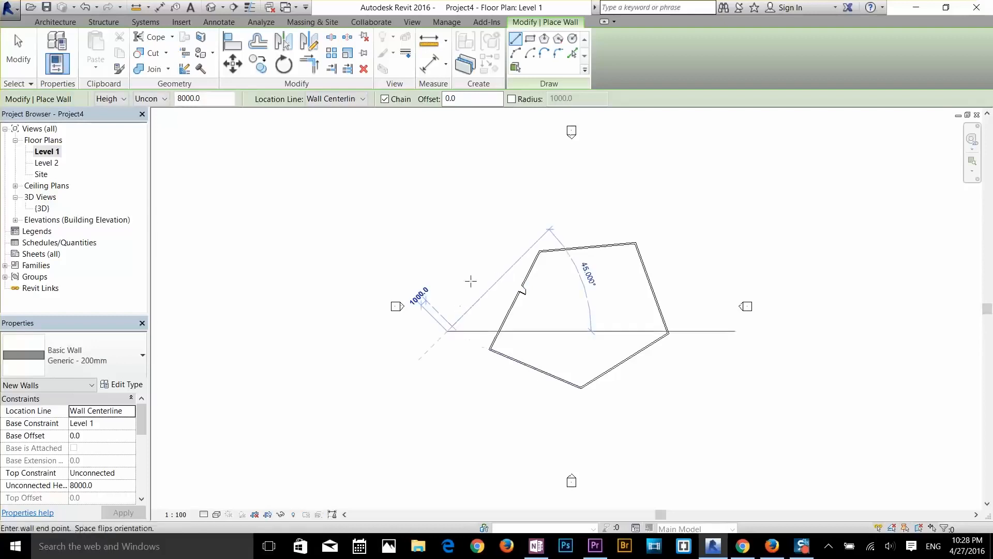
pyautogui.click(479, 256)
pyautogui.click(418, 225)
pyautogui.click(462, 181)
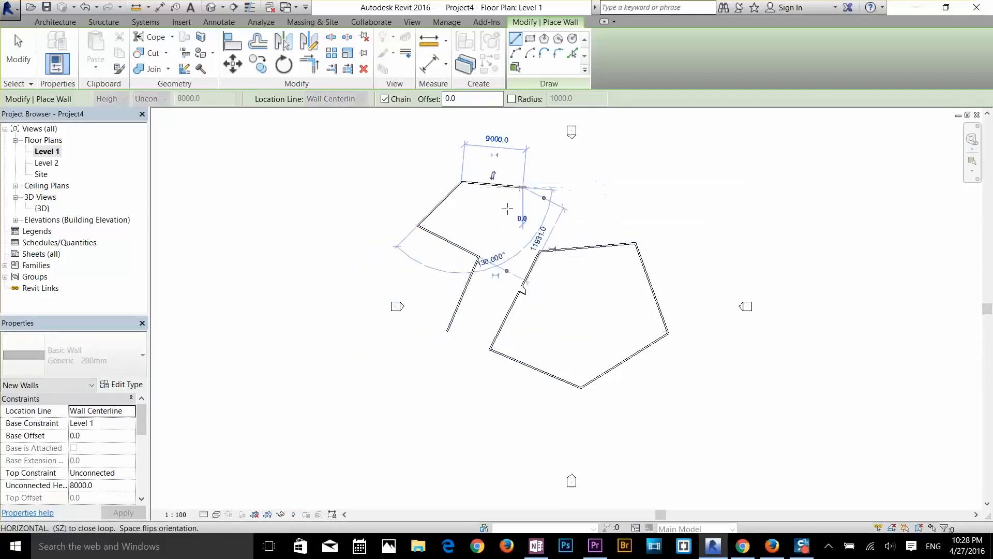
pyautogui.click(523, 187)
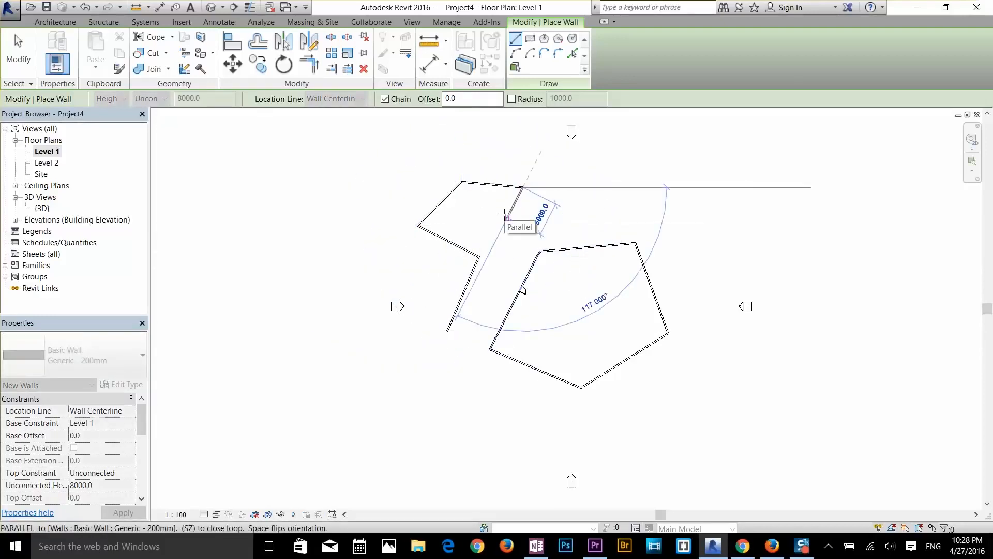
pyautogui.press('Escape')
pyautogui.press('Escape')
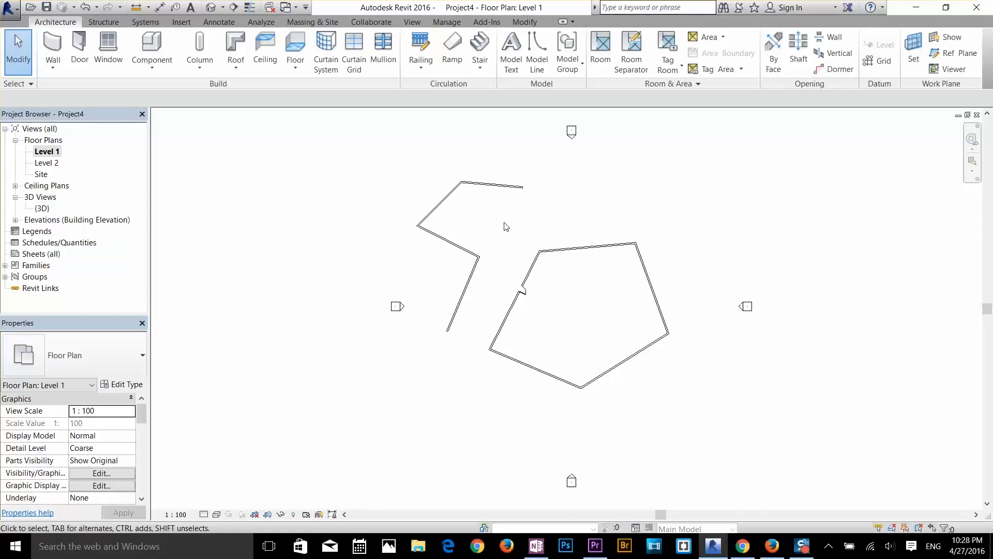
# Step: Start the Wall tool and the Place a Component tool in turn, leaving each without placing anything
pyautogui.press('w')
pyautogui.press('a')
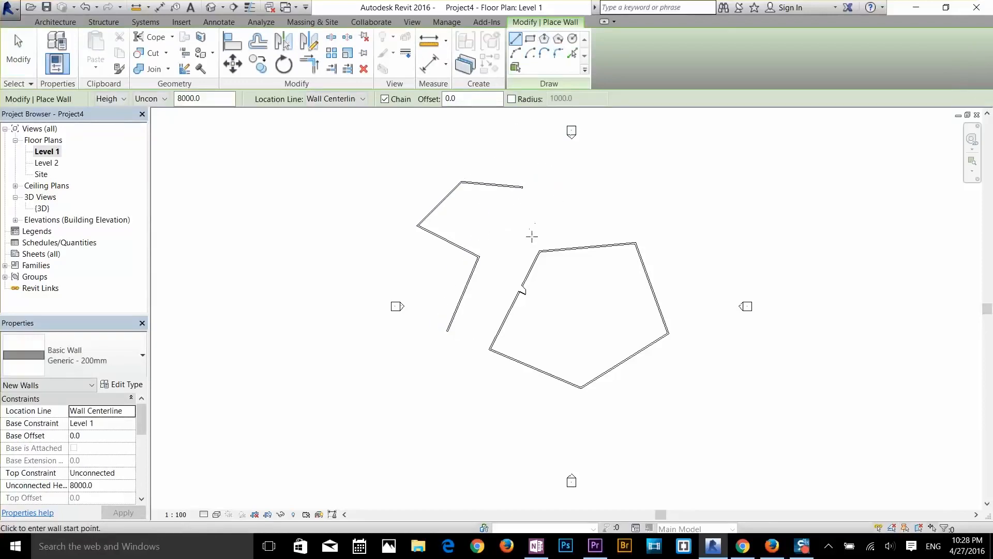
pyautogui.press('Escape')
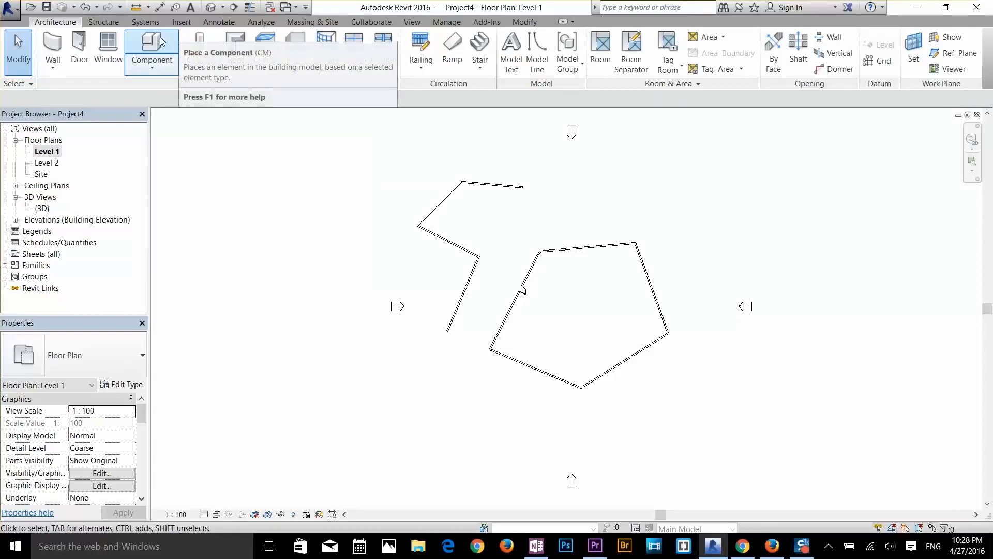
pyautogui.press('c')
pyautogui.press('m')
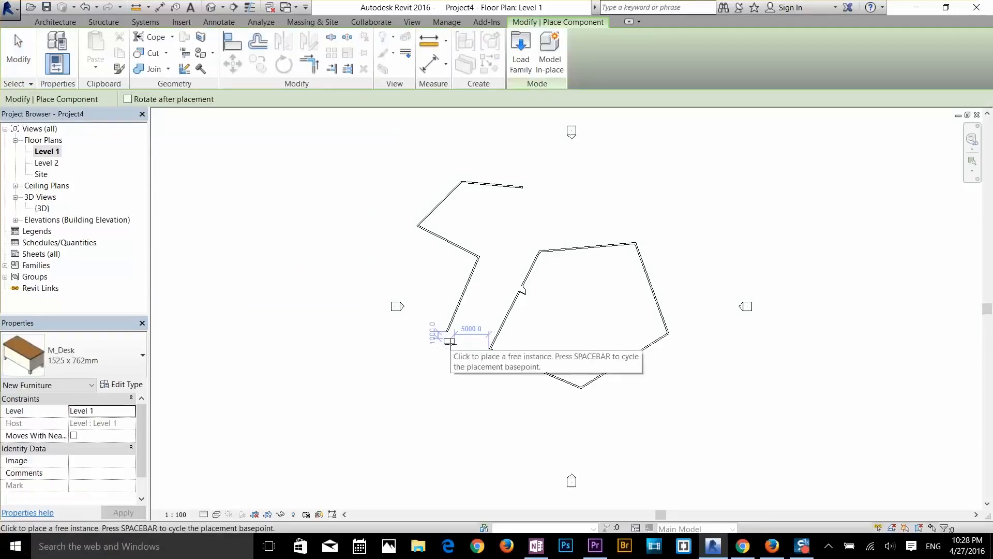
pyautogui.press('Escape')
pyautogui.press('Escape')
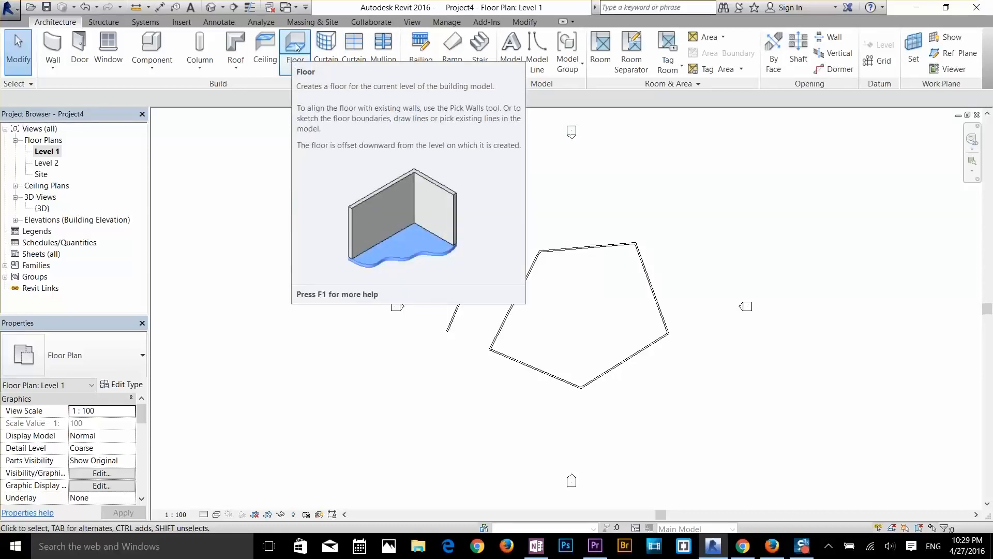
# Step: Open the Keyboard Shortcuts settings, look through the commands and their assigned shortcuts, and close them without changes
pyautogui.click(412, 22)
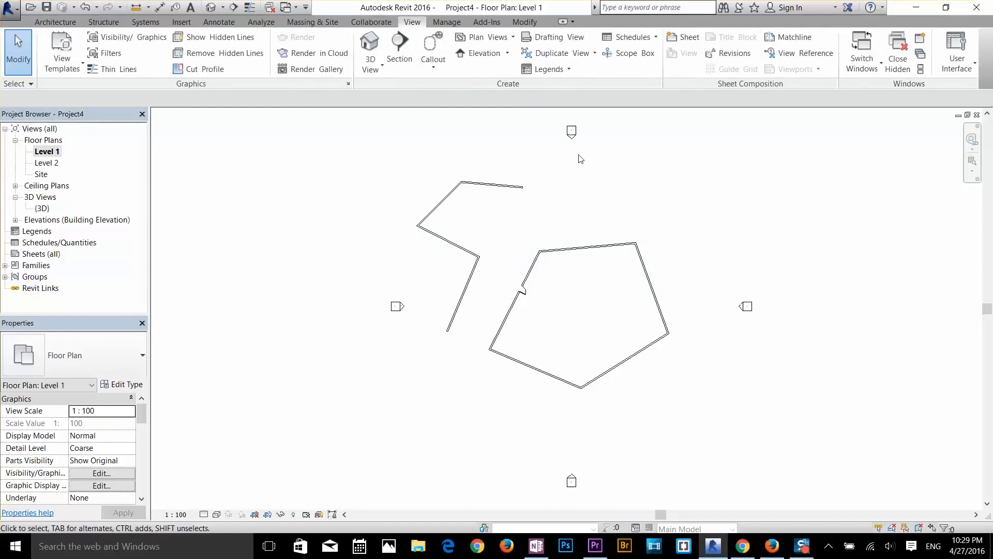
pyautogui.click(963, 71)
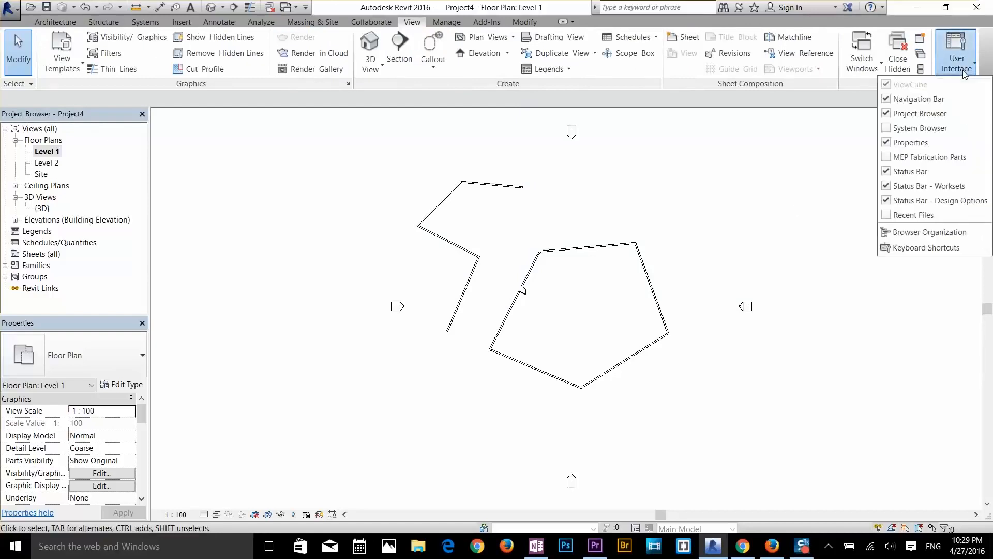
pyautogui.click(931, 248)
pyautogui.click(569, 308)
pyautogui.press('k')
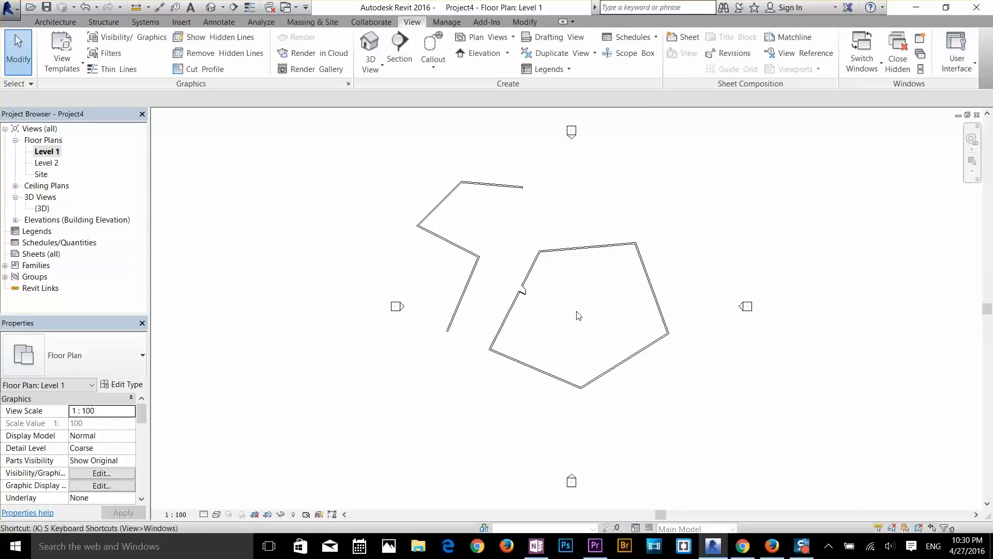
pyautogui.press('s')
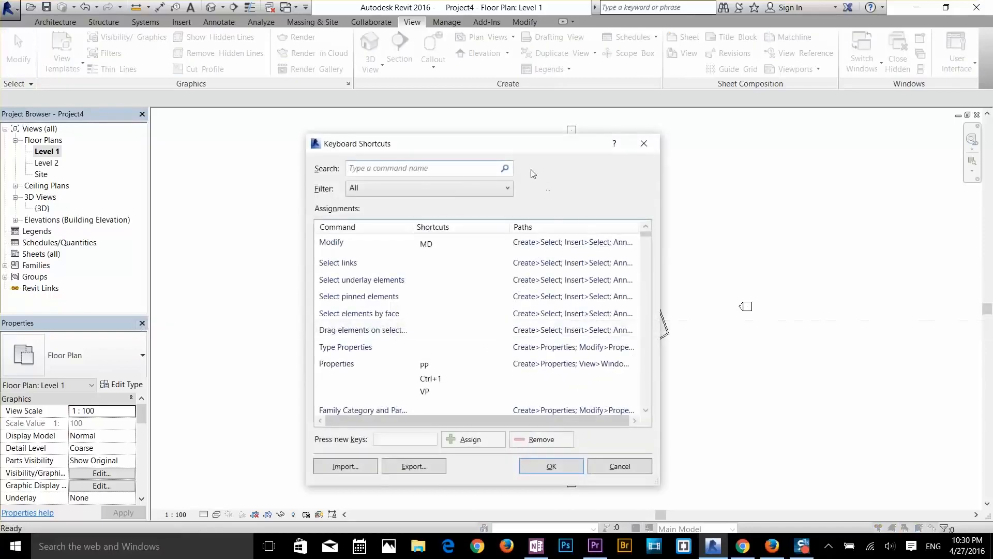
pyautogui.moveTo(494, 145); pyautogui.dragTo(497, 51)
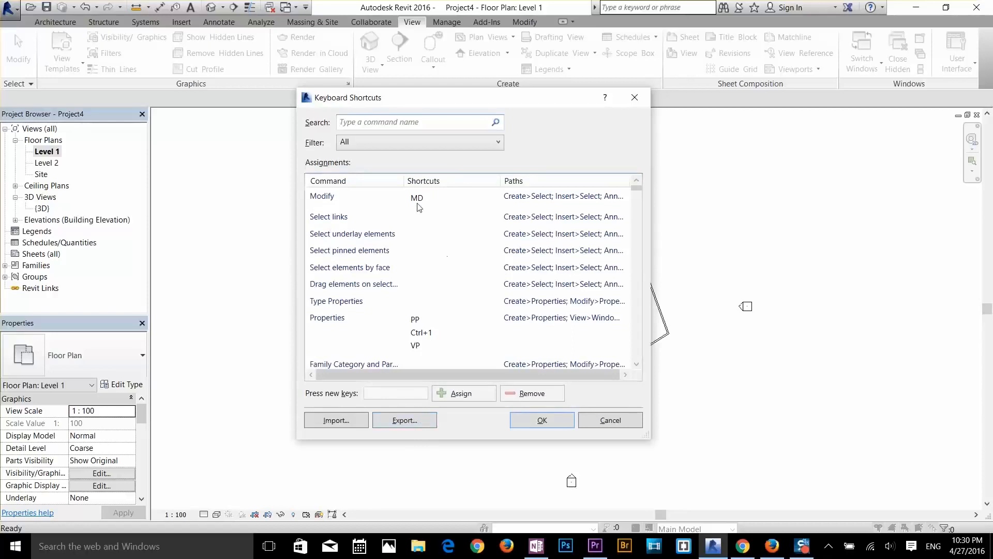
pyautogui.scroll(-10, 429, 240)
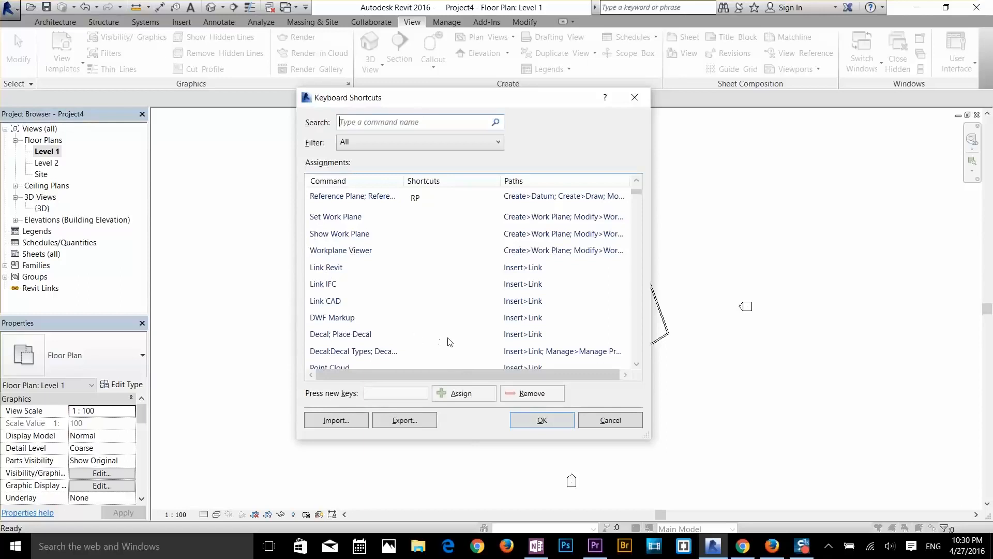
pyautogui.click(603, 430)
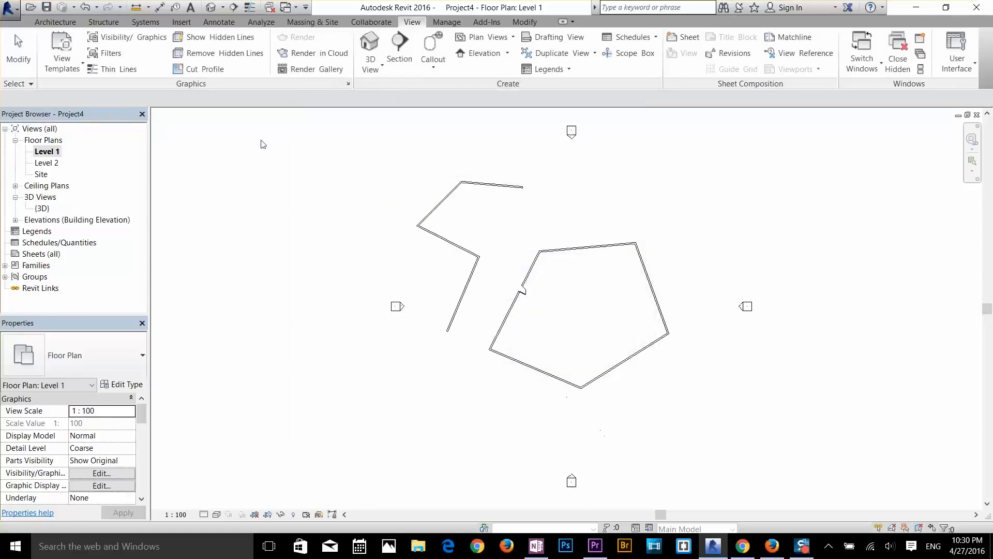
# Step: Try area selection on the Level 1 walls, including one selection around both wall groups, clearing the selection each time
pyautogui.click(72, 22)
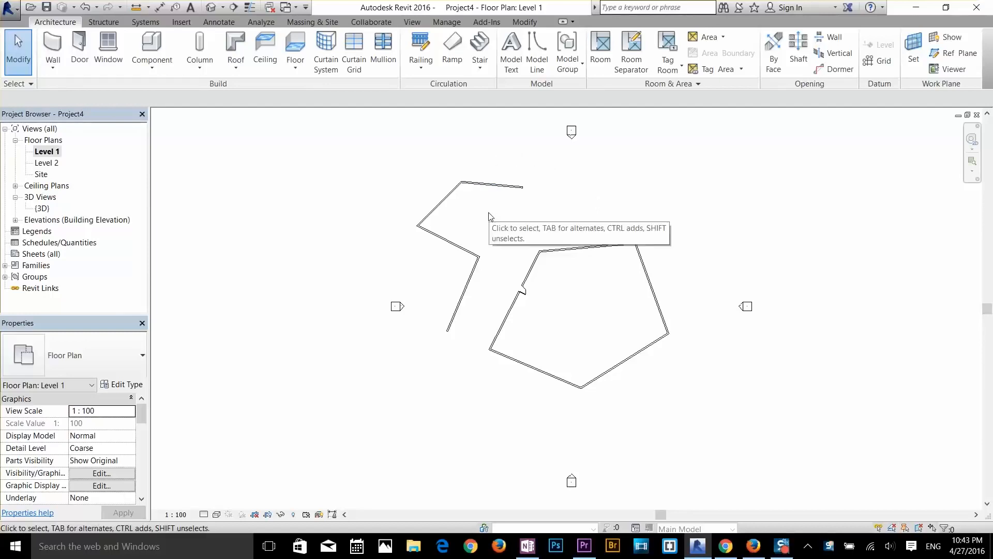
pyautogui.moveTo(472, 214); pyautogui.dragTo(578, 318)
pyautogui.press('Escape')
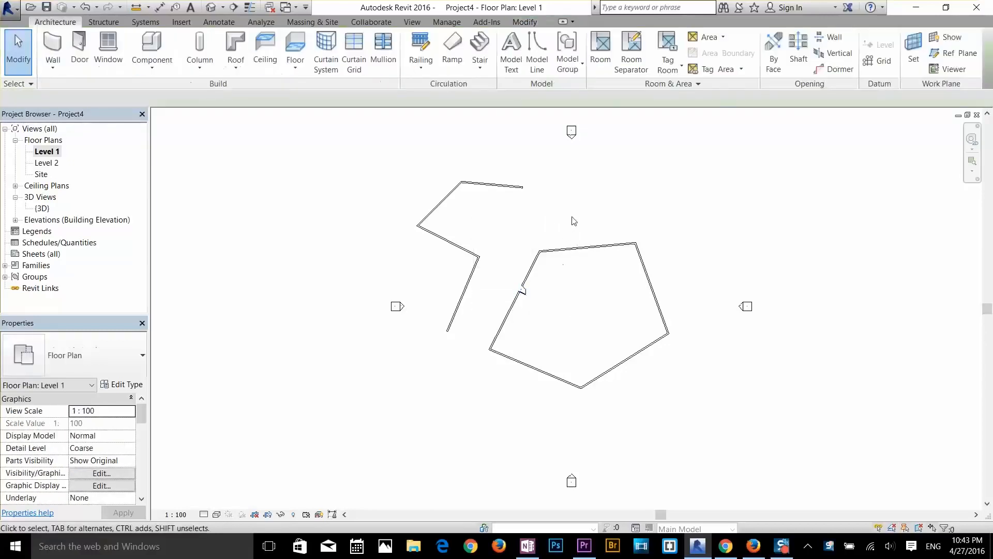
pyautogui.moveTo(386, 152); pyautogui.dragTo(740, 415)
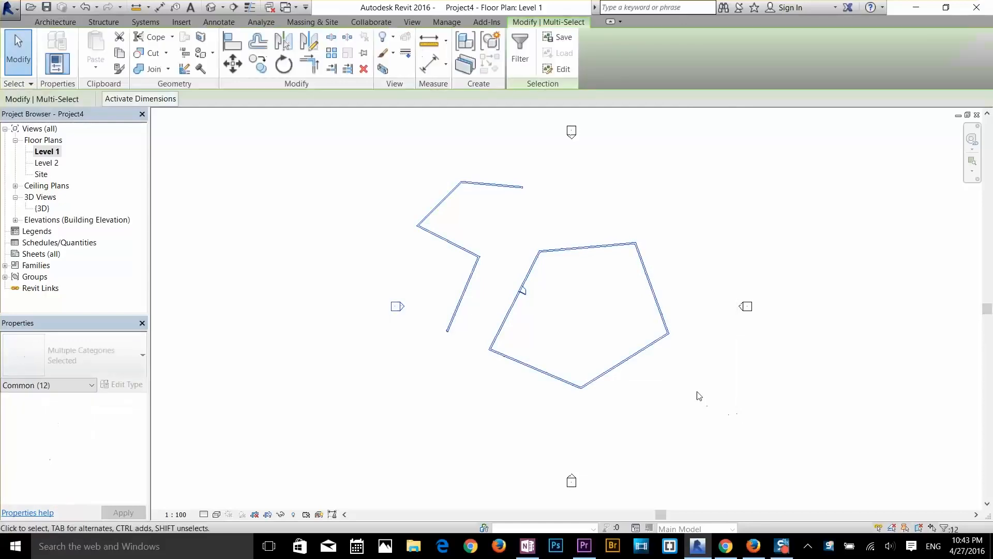
pyautogui.moveTo(680, 393); pyautogui.dragTo(600, 343)
pyautogui.click(595, 403)
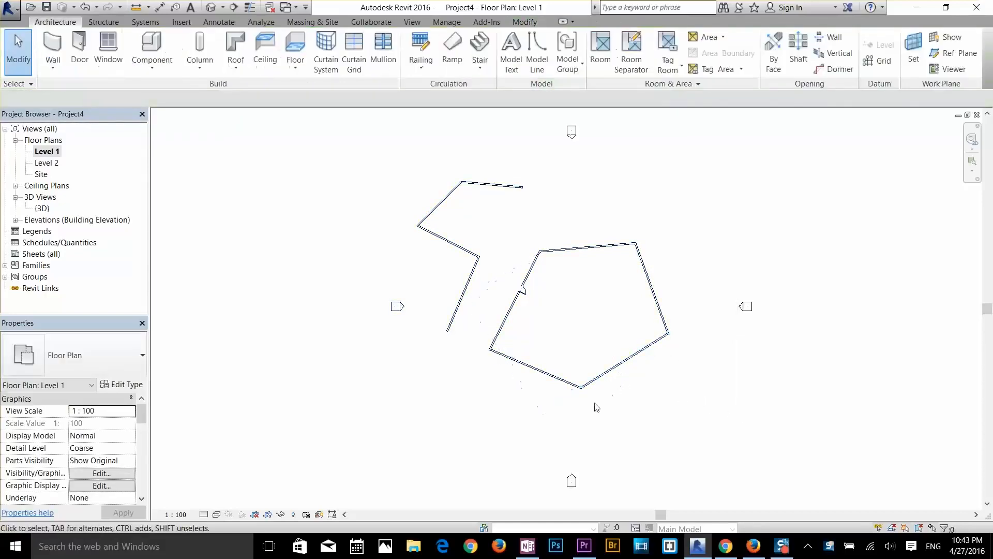
pyautogui.click(518, 339)
pyautogui.click(511, 220)
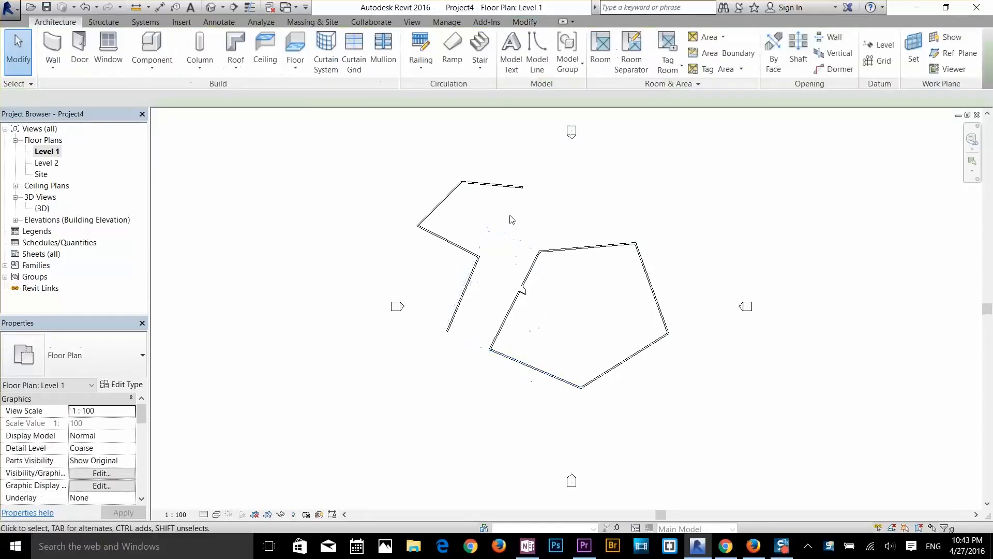